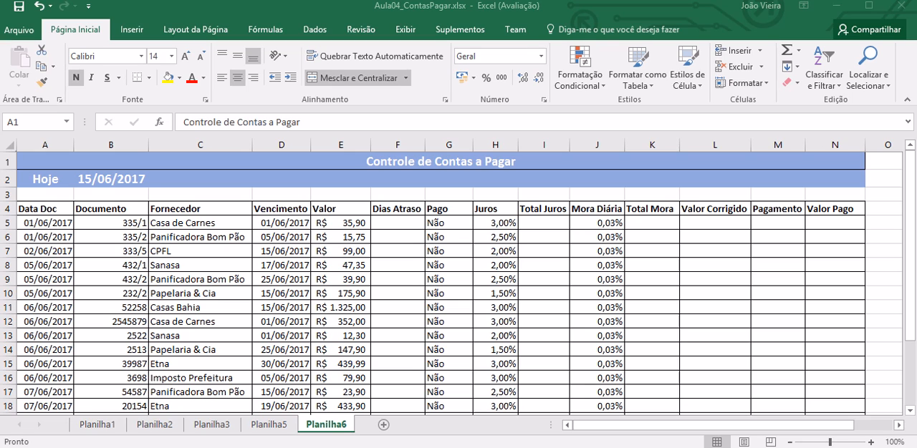
Step: Review row 5 across the calculation columns and the formula behind today's date in B2
left_click(388, 212)
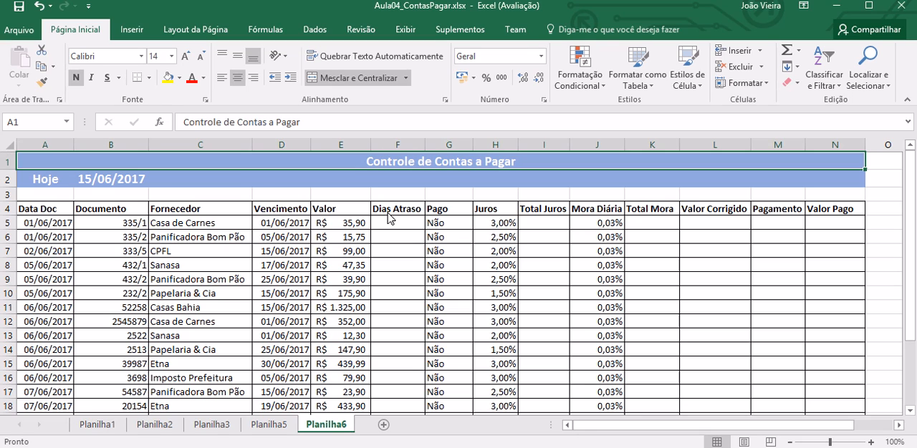
left_click(538, 225)
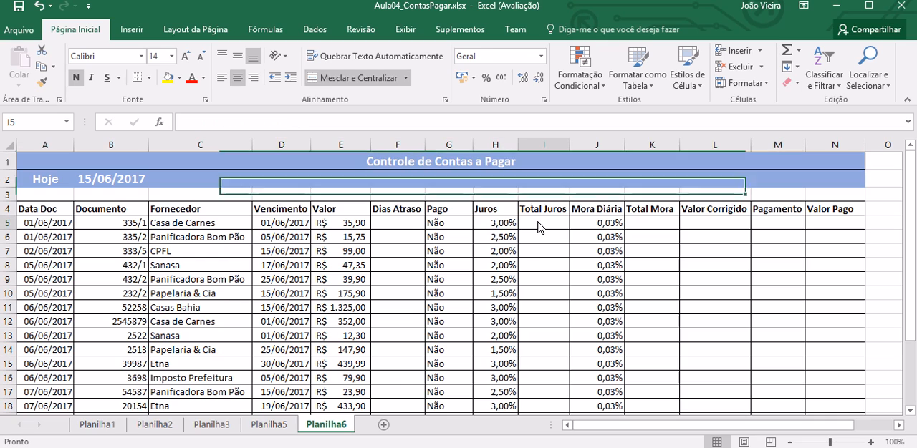
key("Right")
key("Right")
key("Right")
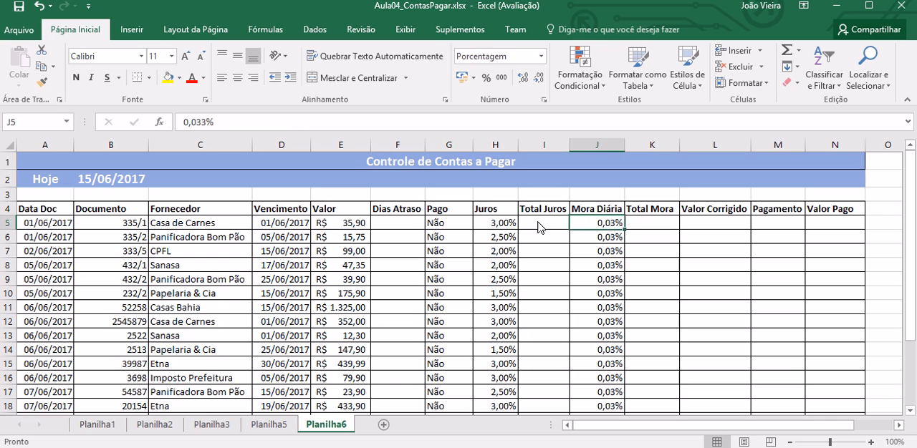
key("Right")
key("Right")
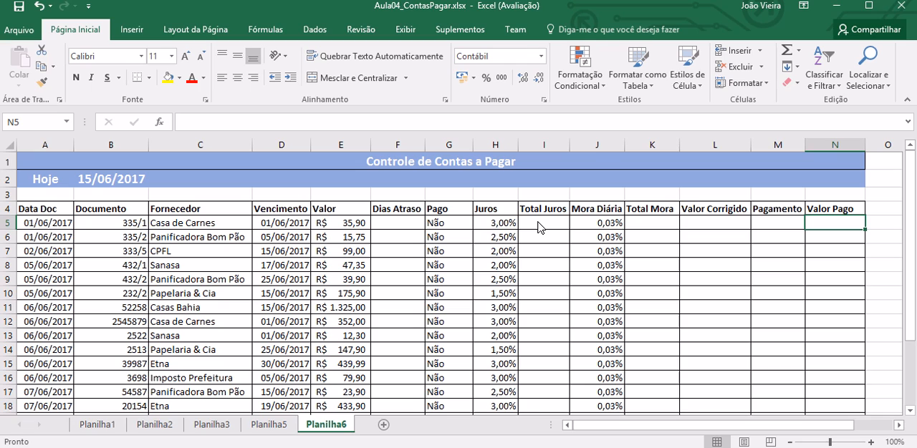
left_click(110, 183)
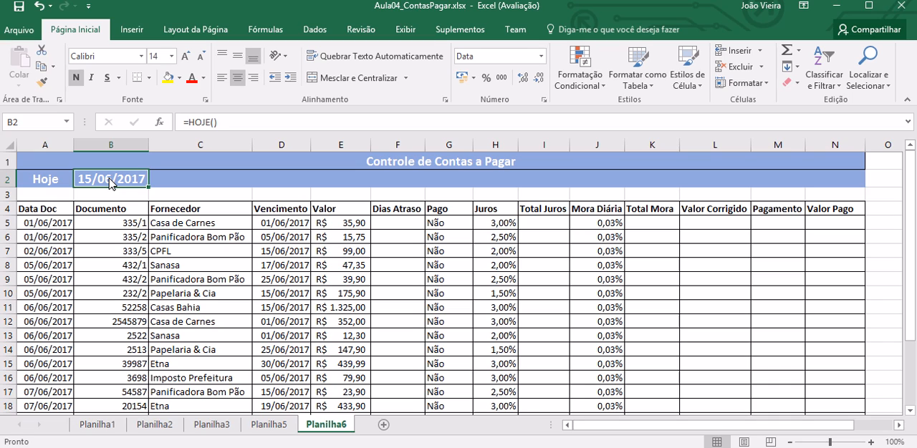
Step: Enter the formula =B2-D5 in F5 to calculate the days overdue for the first bill
left_click(410, 222)
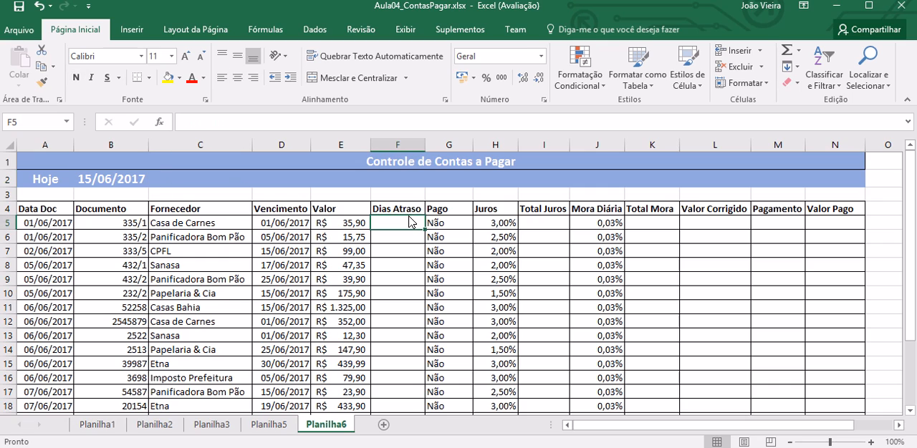
type("=")
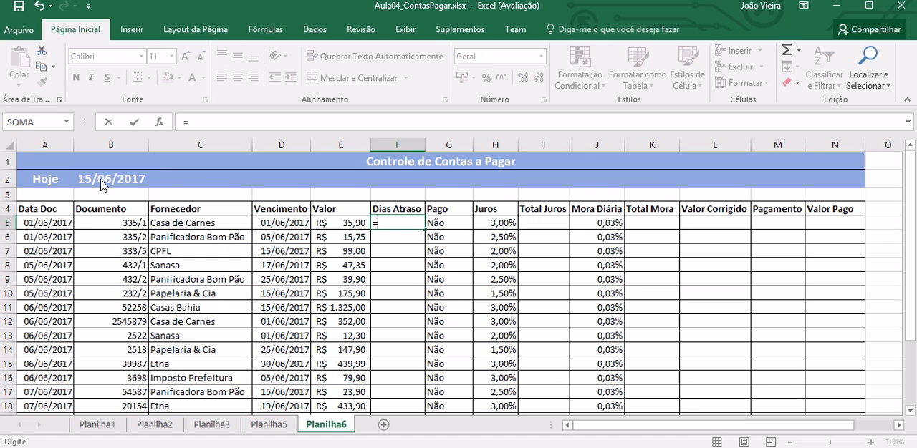
left_click(103, 184)
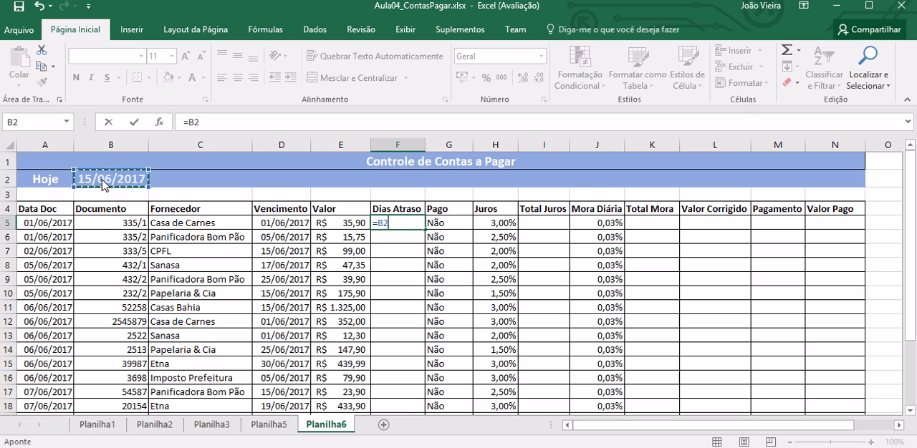
type("-")
left_click(291, 222)
key("Return")
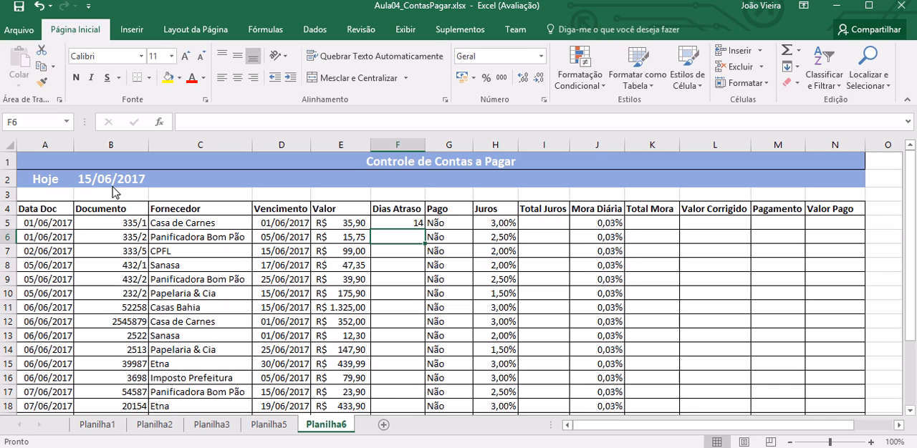
Step: Make the reference to today's date absolute in F5, so the formula reads =$B$2-D5
left_click(411, 222)
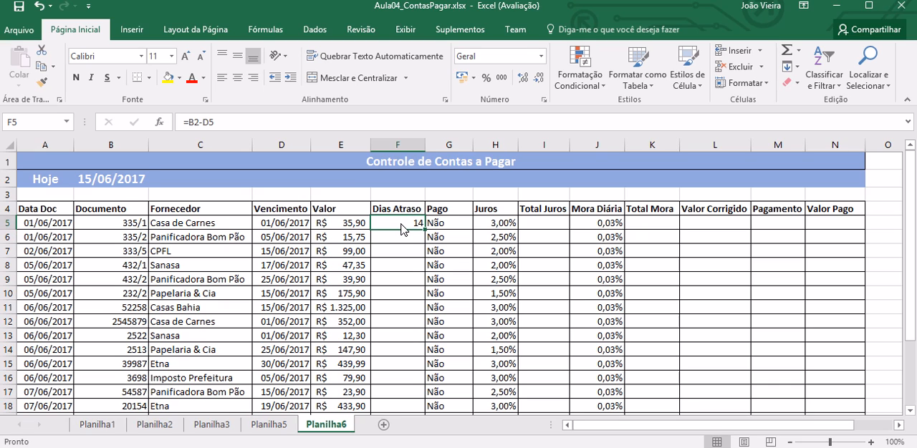
double_click(403, 227)
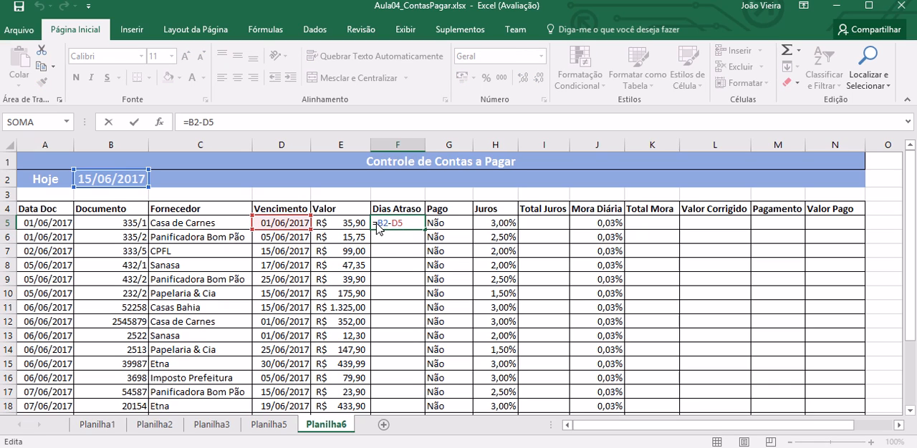
type("$")
key("Right")
type("$")
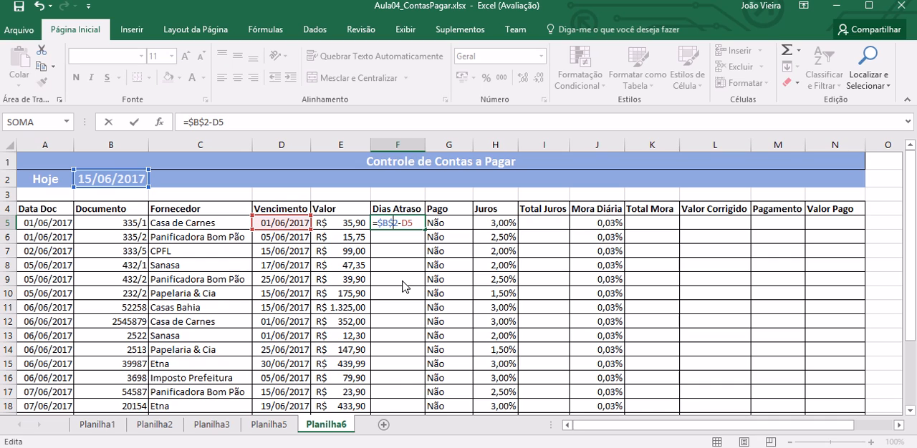
key("Return")
Step: Fill the F5 formula down the Dias Atraso column to row 22
left_click(407, 227)
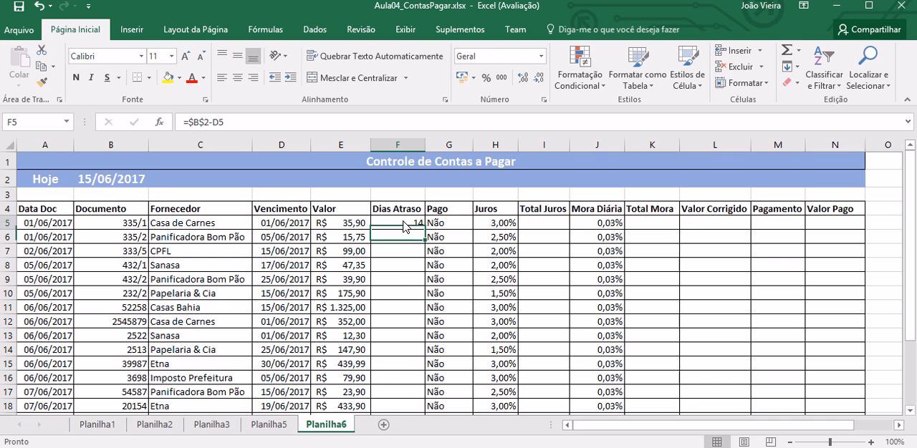
left_click_drag(426, 230, 427, 405)
left_click(417, 163)
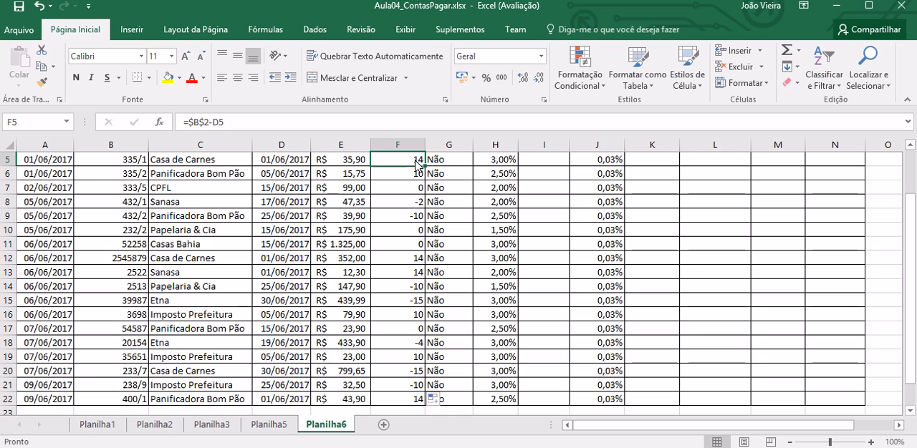
Step: Compare the calculated Dias Atraso values with the due dates, including the bills due today or in the future
key("Up")
key("Down")
key("Down")
key("Down")
key("Left")
key("Left")
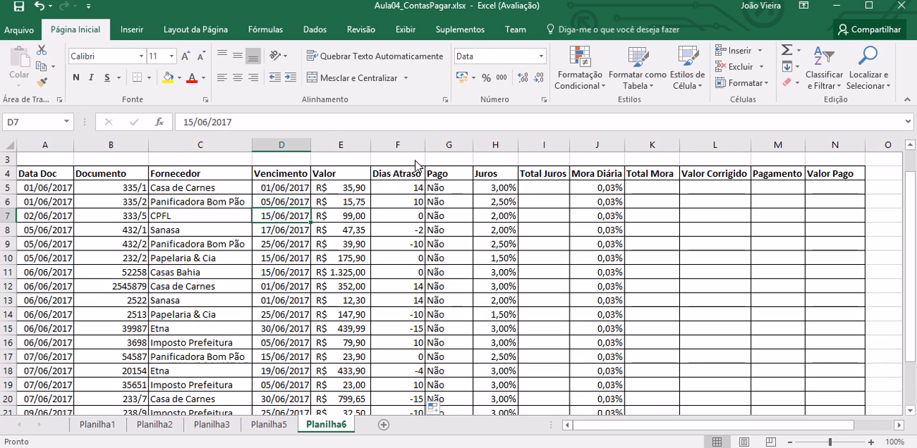
key("Right")
key("Right")
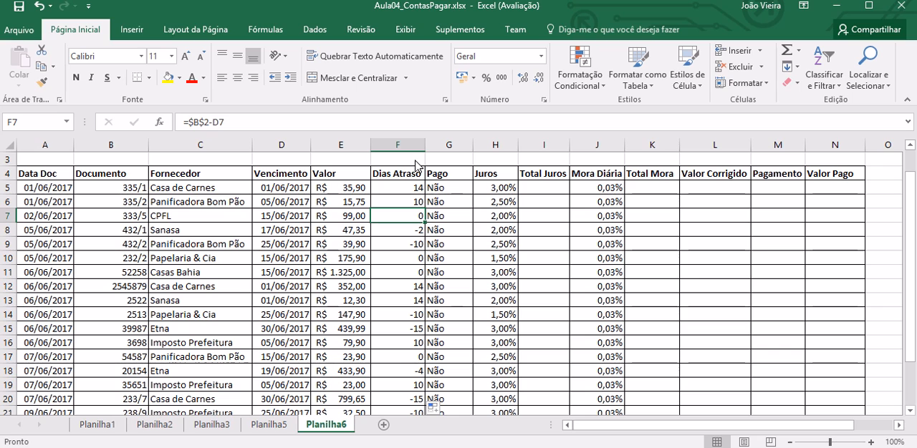
left_click_drag(910, 247, 912, 208)
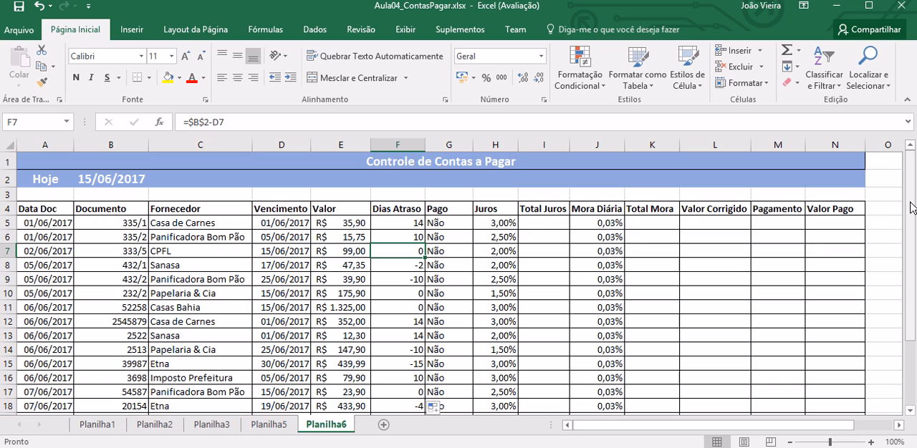
left_click(394, 265)
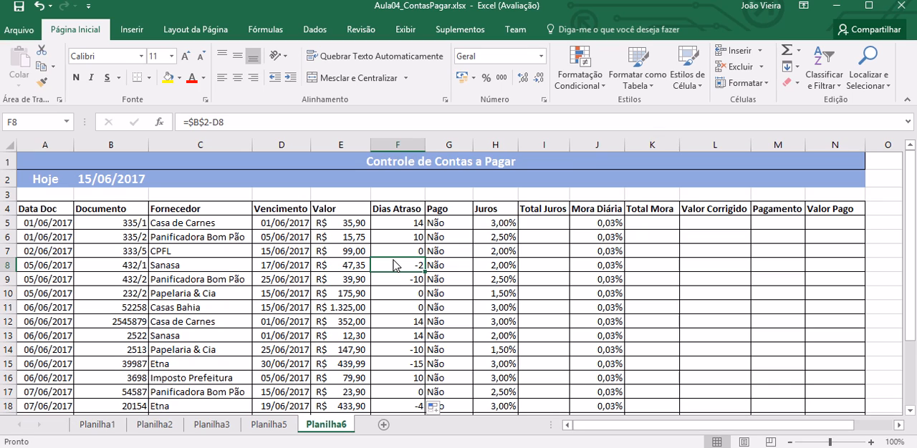
Step: Begin a replacement SE formula in F5 that tests whether the due date is before today, D5<B2
key("Up")
key("Up")
key("Up")
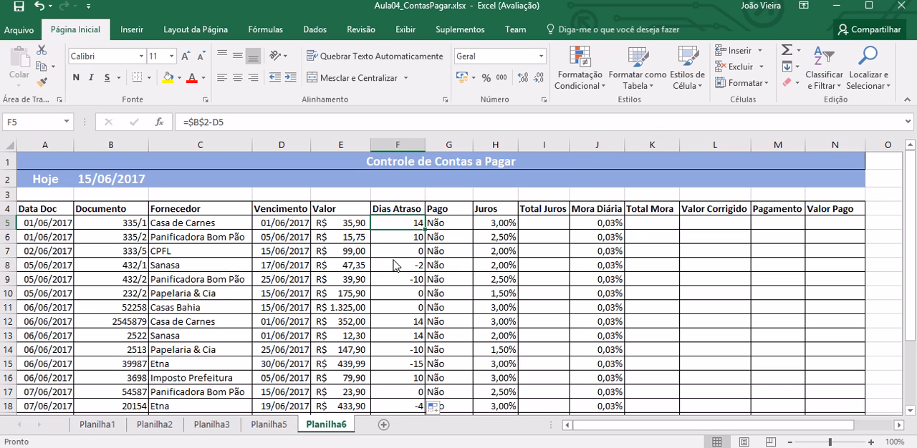
type("=")
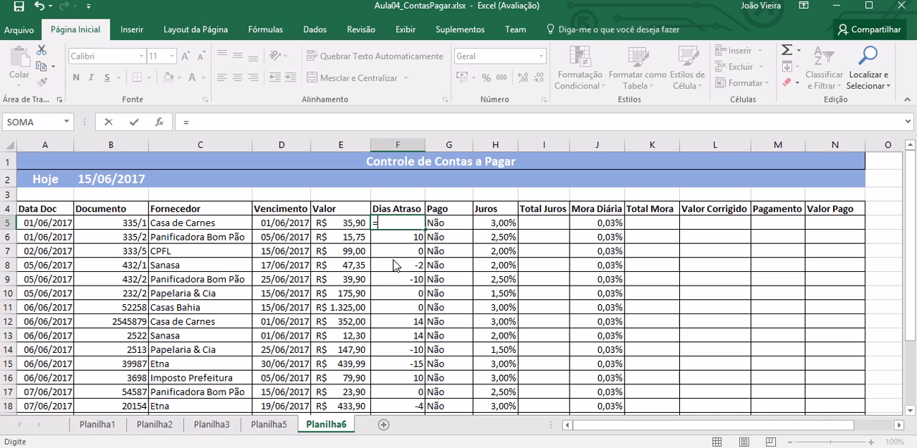
type("se")
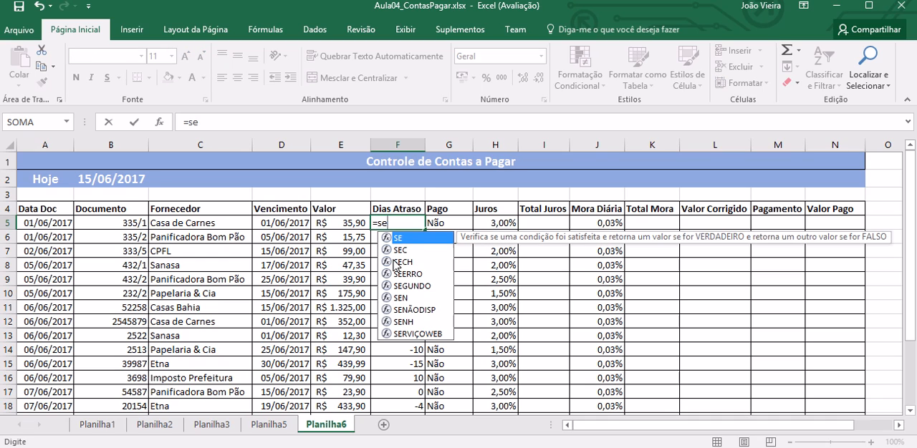
type("(")
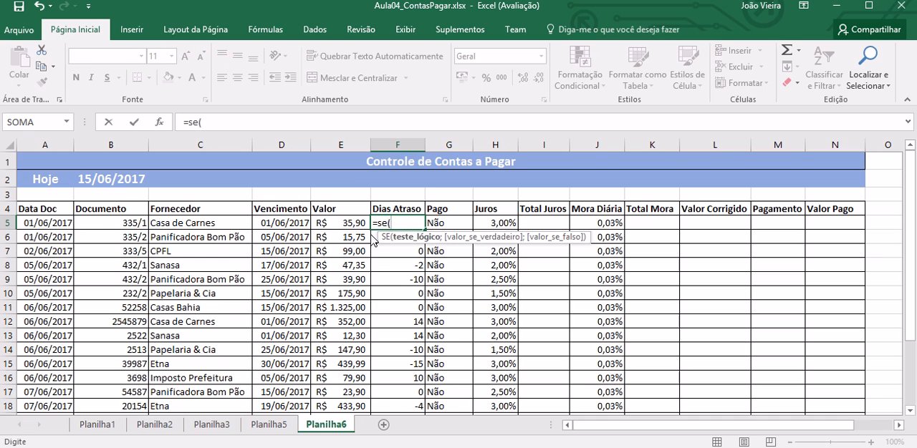
left_click(275, 229)
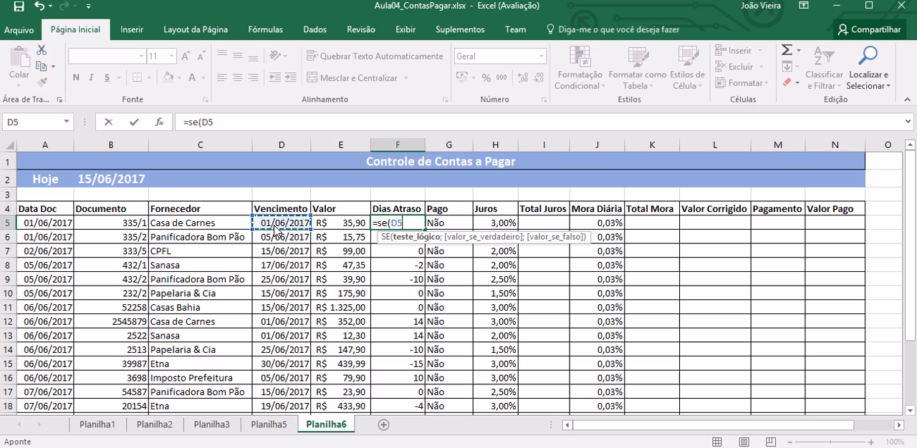
type("<")
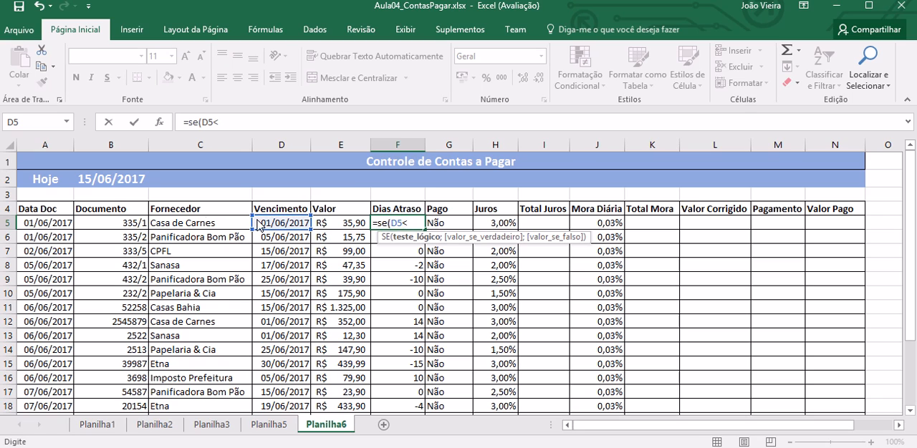
left_click(109, 184)
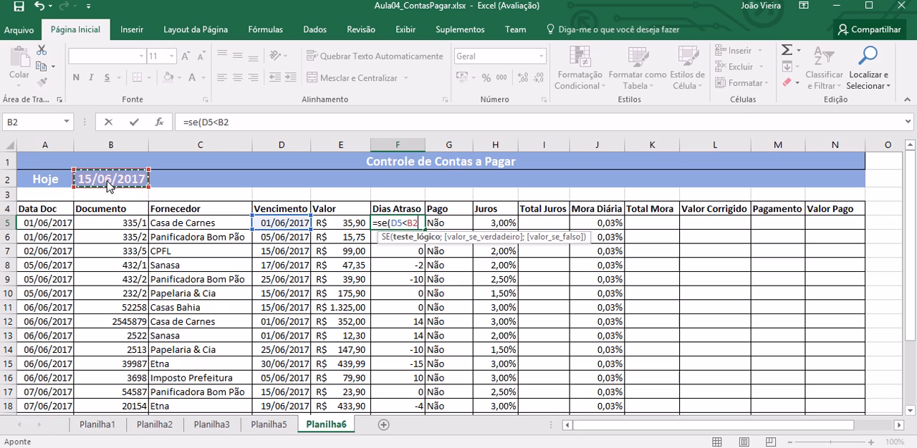
Step: Complete the SE formula's arguments with B2-D5 as the true value and 0 as the false value
type(";")
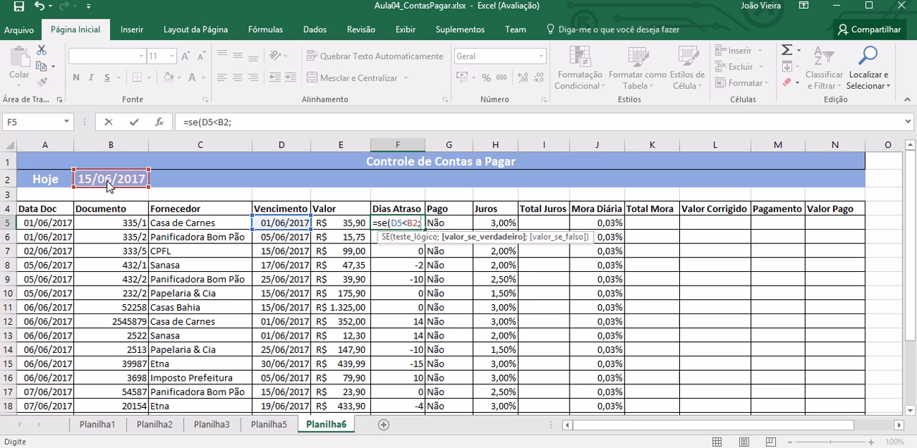
left_click(109, 184)
type("-")
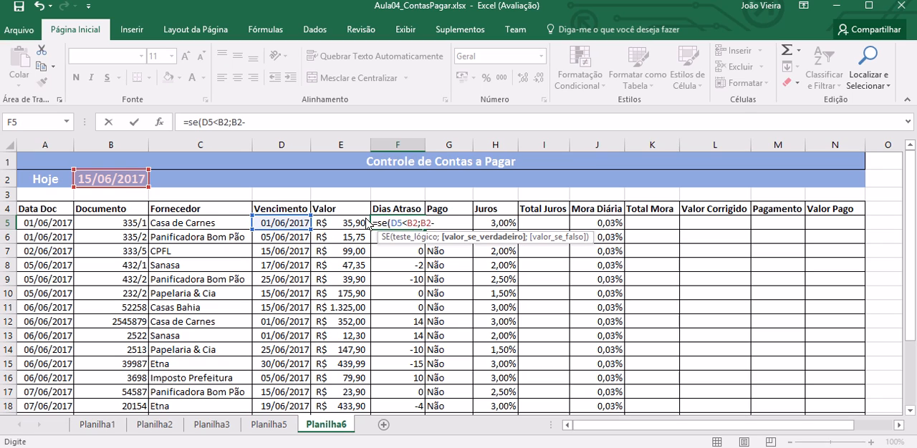
left_click(290, 225)
type(";")
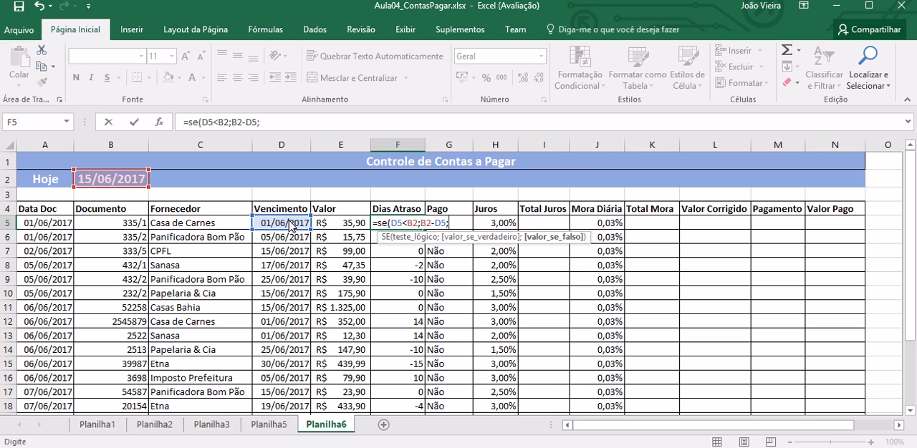
type("0)")
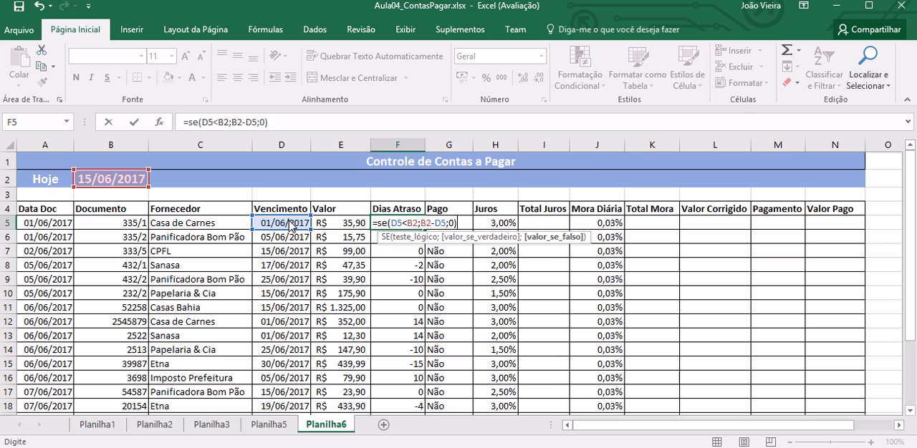
Step: Make both B2 references absolute in F5, so the formula reads =SE(D5<$B$2;$B$2-D5;0)
left_click(405, 224)
type("$B$")
key("Right")
key("Right")
type("$")
key("Right")
type("$")
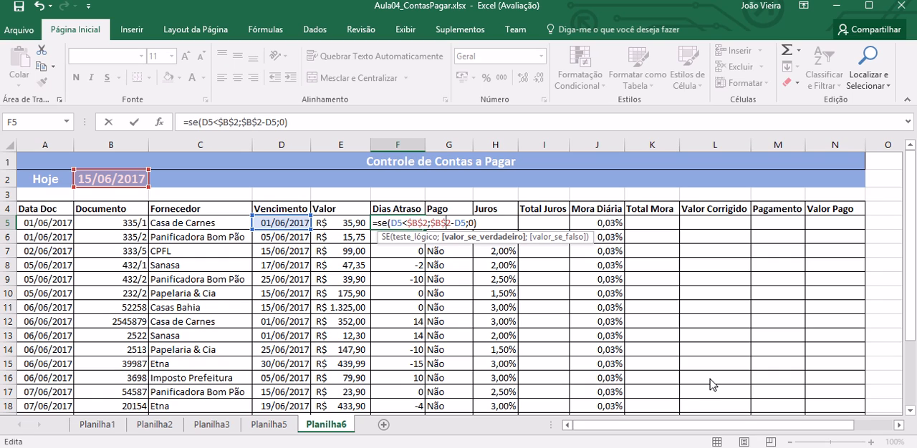
key("Return")
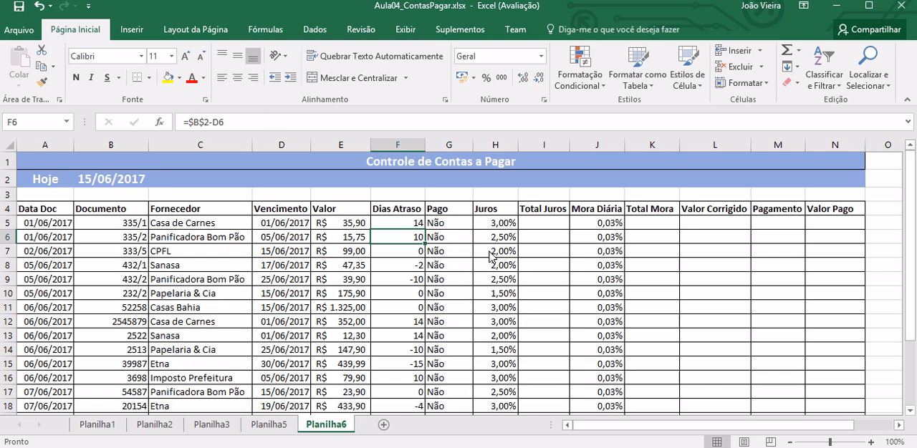
Step: Copy the SE formula from F5 down through F22
left_click(419, 223)
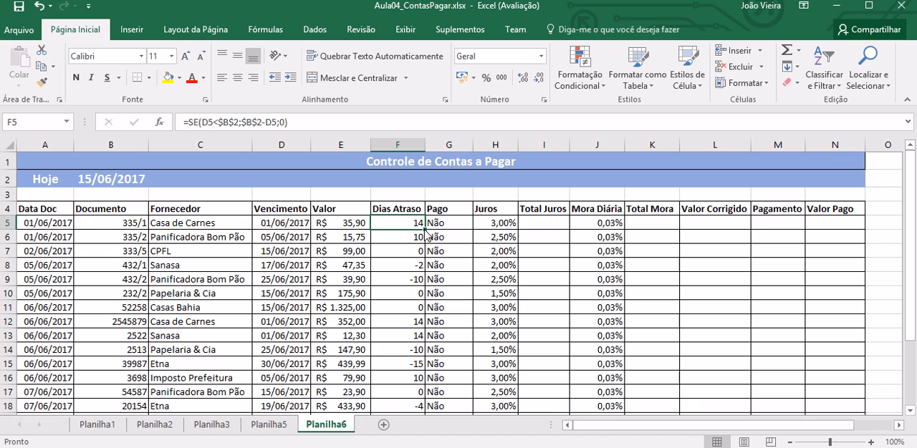
left_click_drag(424, 231, 420, 391)
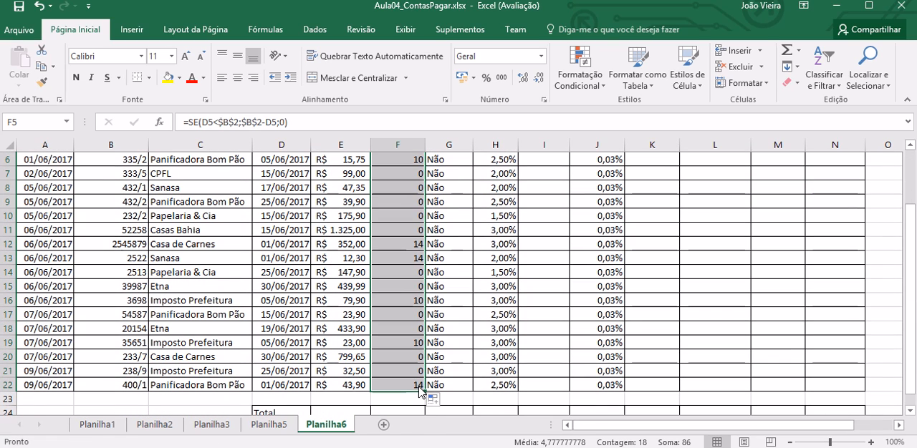
Step: Check the copied SE formulas and their results in the Dias Atraso column, from row 17 up to the header
left_click(417, 315)
key("Up")
key("Up")
key("Up")
key("Up")
key("Up")
key("Up")
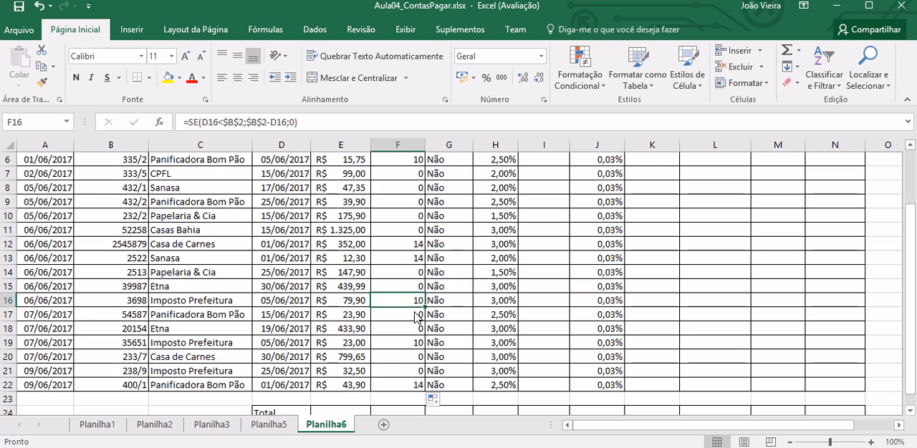
key("Up")
key("Up")
key("Up")
key("Up")
key("Up")
key("Up")
scroll(418, 315, "up", 1)
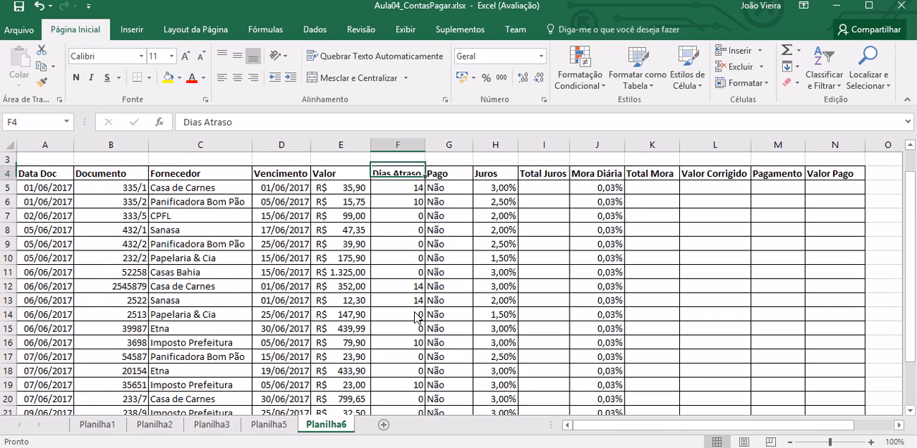
Step: Review the cell references of F5's SE formula, including the Hoje date and the first bill's Vencimento
key("F2")
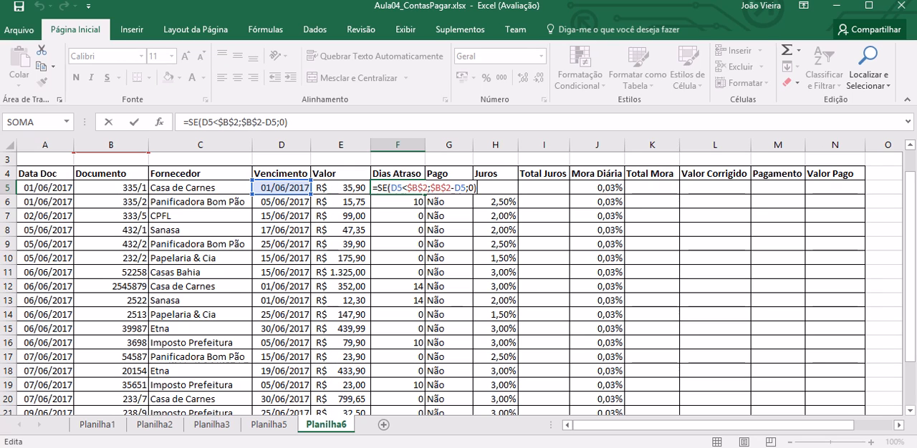
scroll(909, 165, "up", 1)
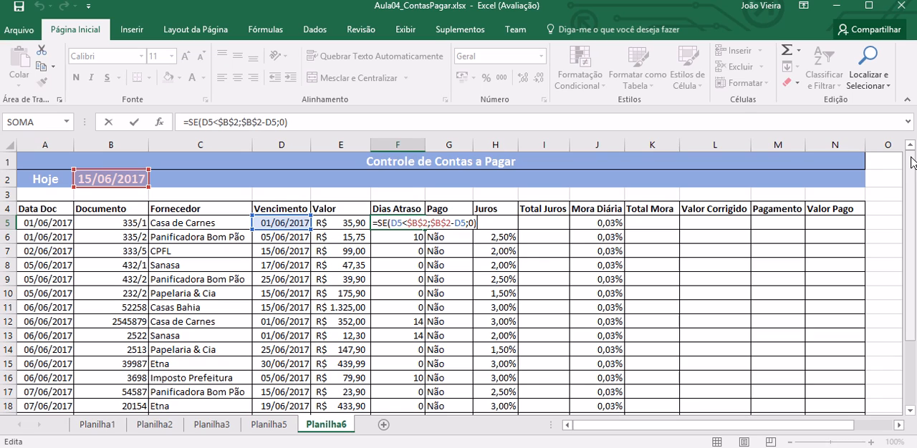
key("Return")
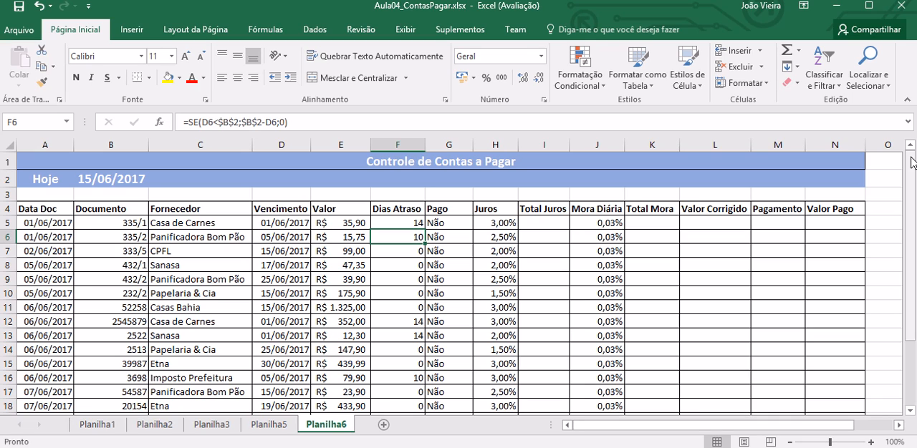
Step: Calculate Total Juros in I5 as Valor times Juros with =E5*H5, and copy the formula down through I22
key("Up")
key("Right")
key("Right")
key("Right")
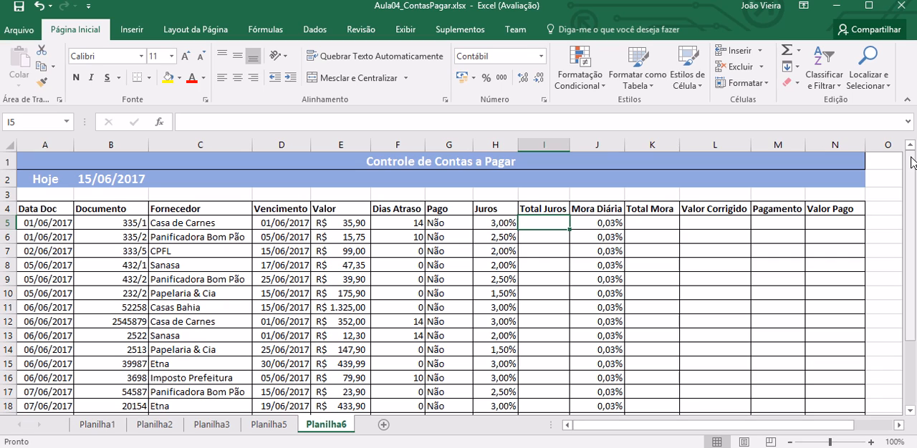
type("=")
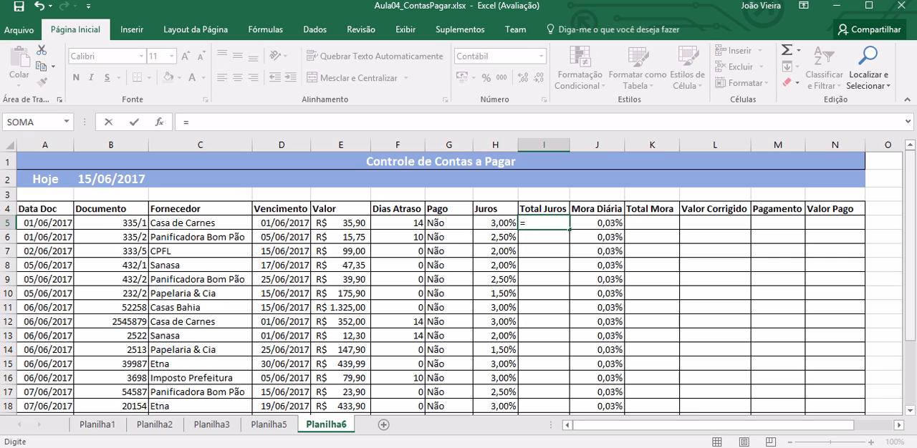
left_click(337, 227)
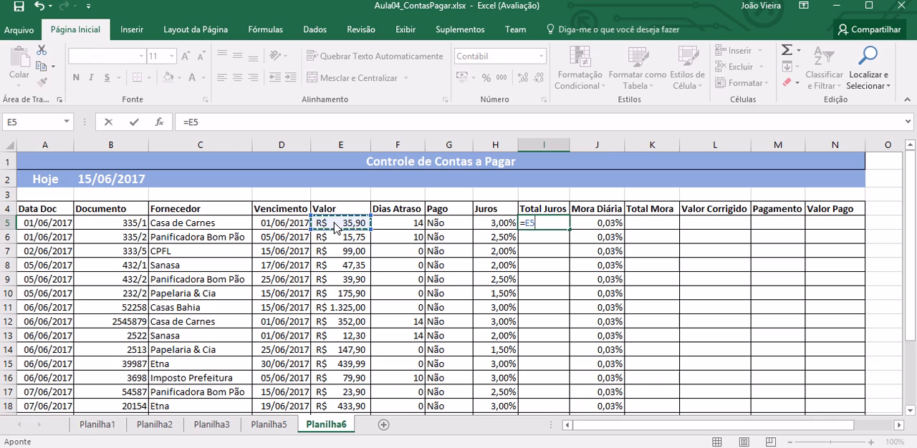
type("*")
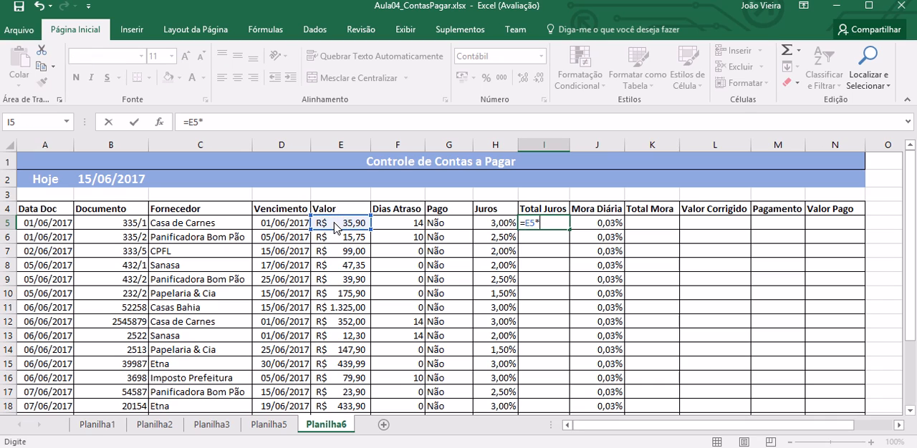
left_click(499, 225)
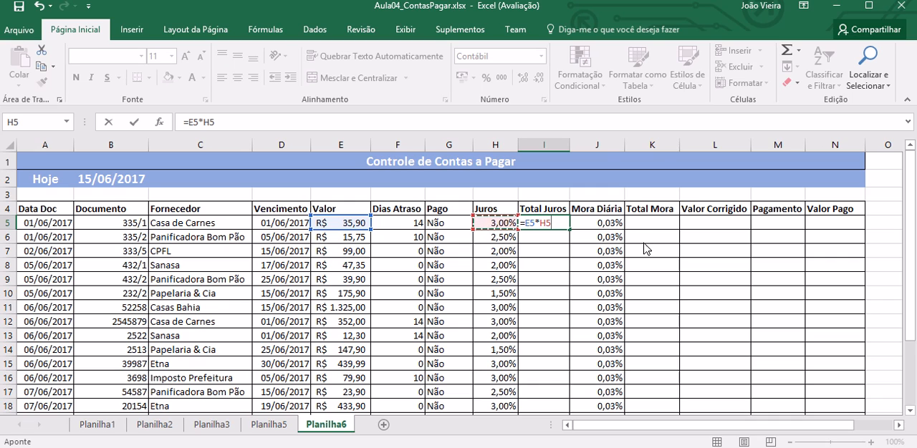
key("Return")
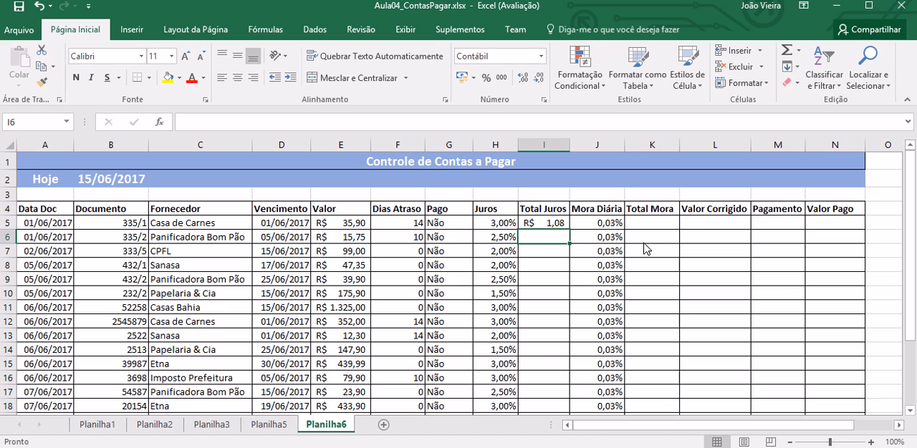
left_click_drag(551, 229, 565, 404)
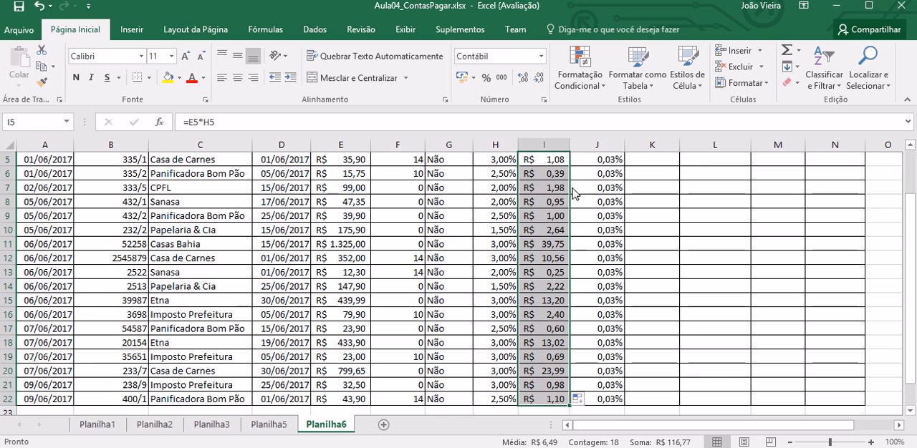
Step: Compare the Total Juros amounts in rows 6 and 7 with the Dias Atraso values of the same bills
left_click(558, 191)
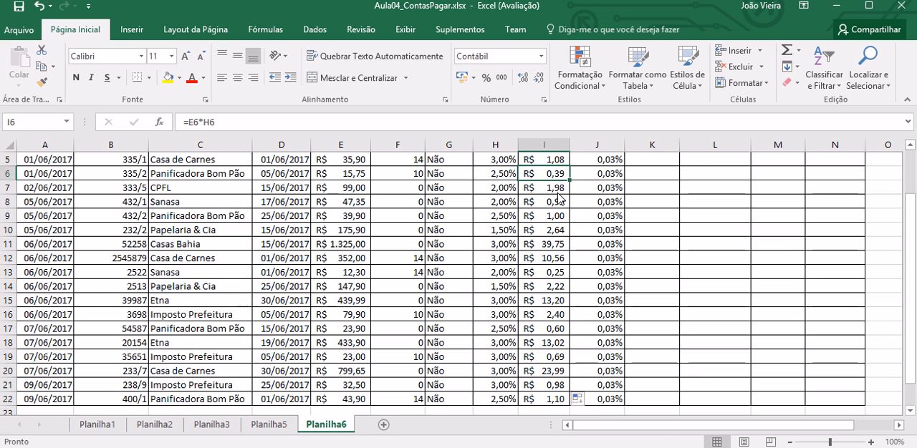
scroll(558, 197, "up", 1)
key("Left")
key("Left")
key("Left")
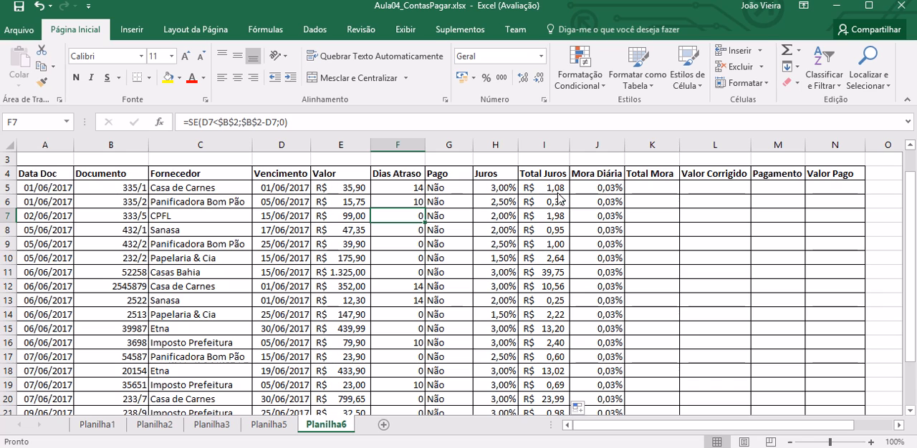
key("Right")
key("Right")
key("Right")
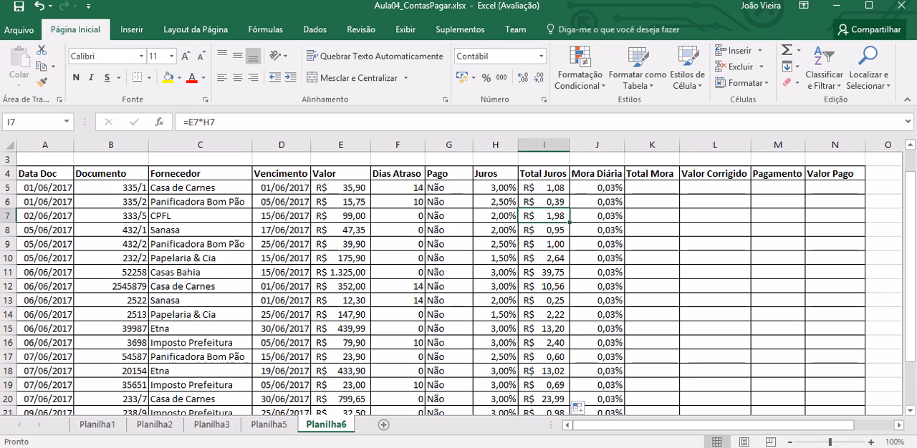
scroll(911, 166, "up", 1)
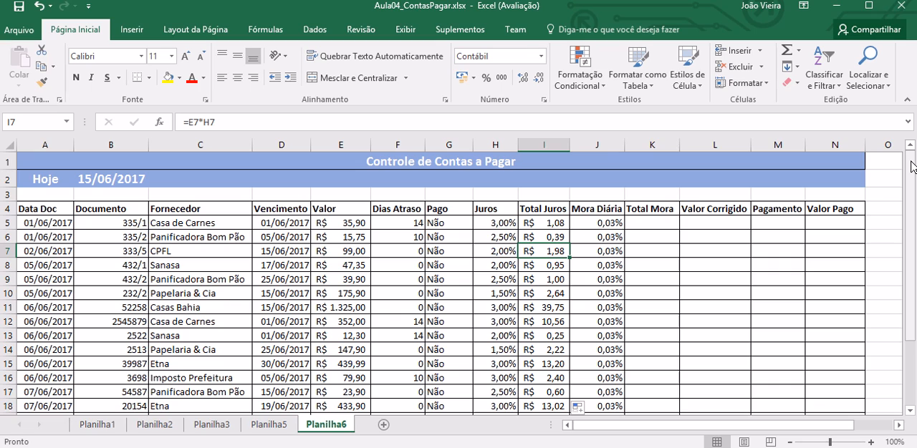
Step: Clear the Total Juros formula in I5 and start an SE formula there with F5>0 as its logical test
key("Up")
key("Up")
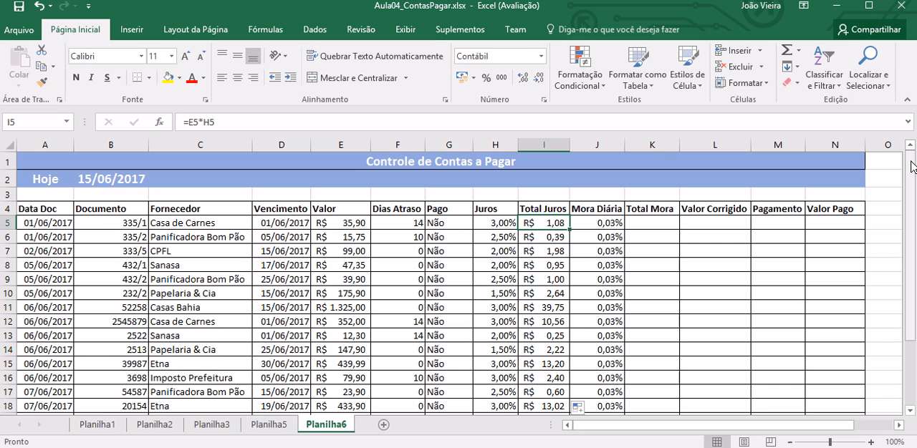
key("Delete")
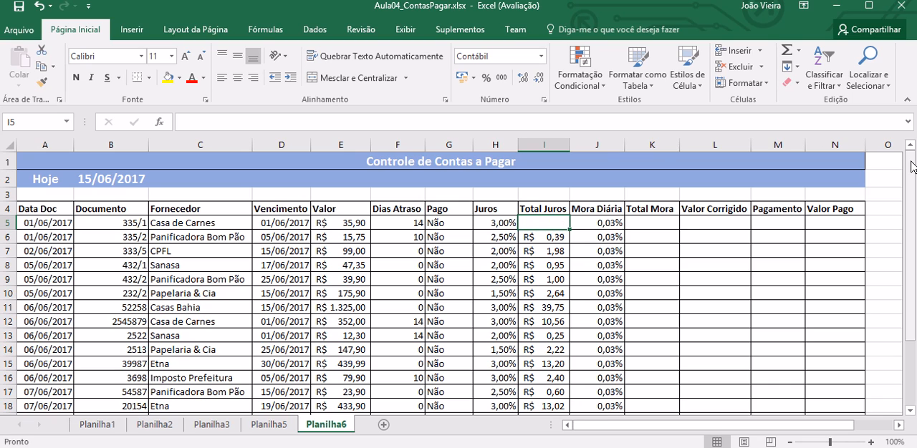
type("=se(")
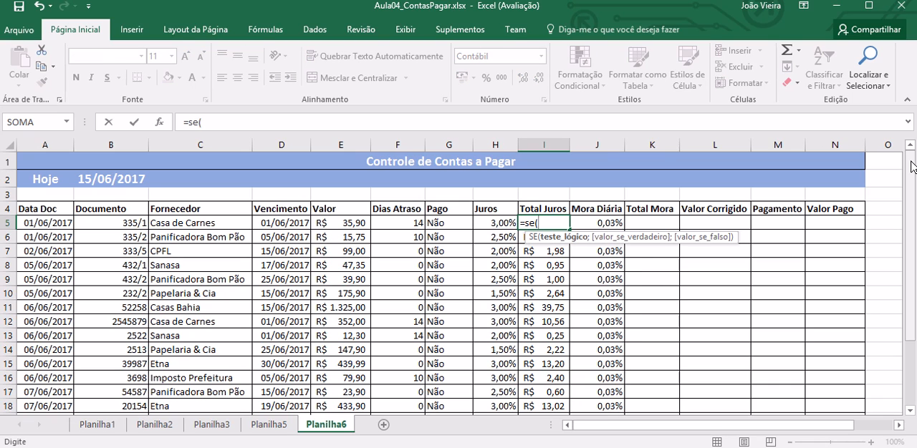
left_click(405, 226)
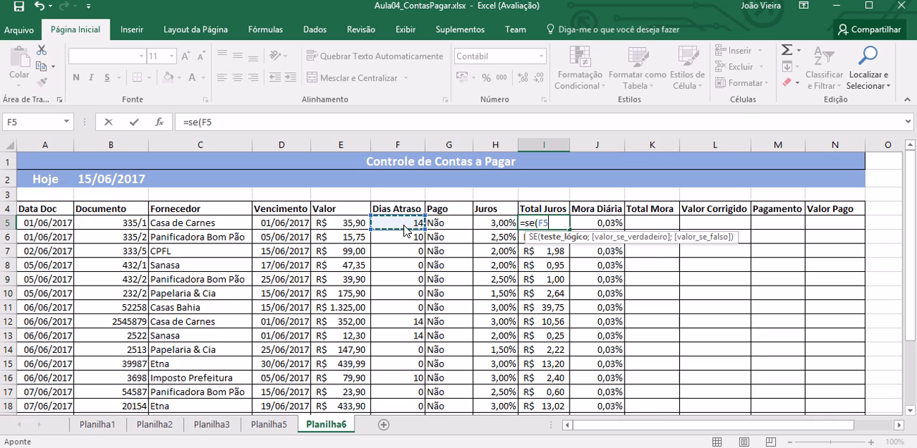
type(">0")
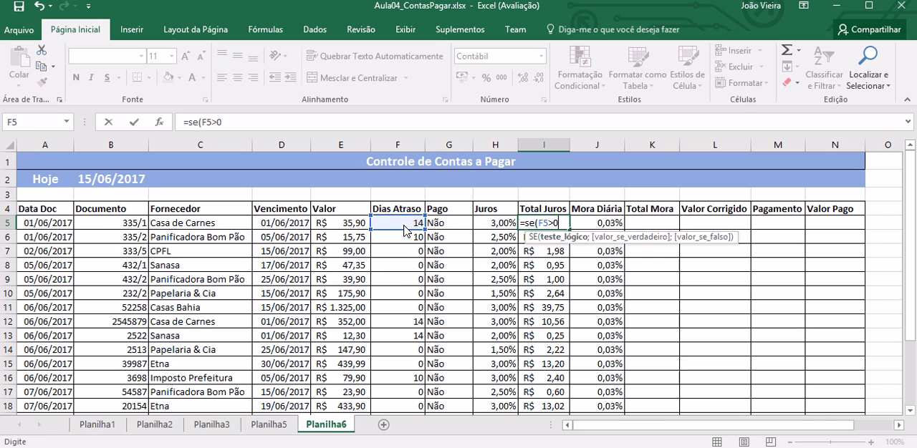
type(";")
Step: Complete I5's SE formula with E5*H5 as the true value and 0 as the false value
left_click(356, 226)
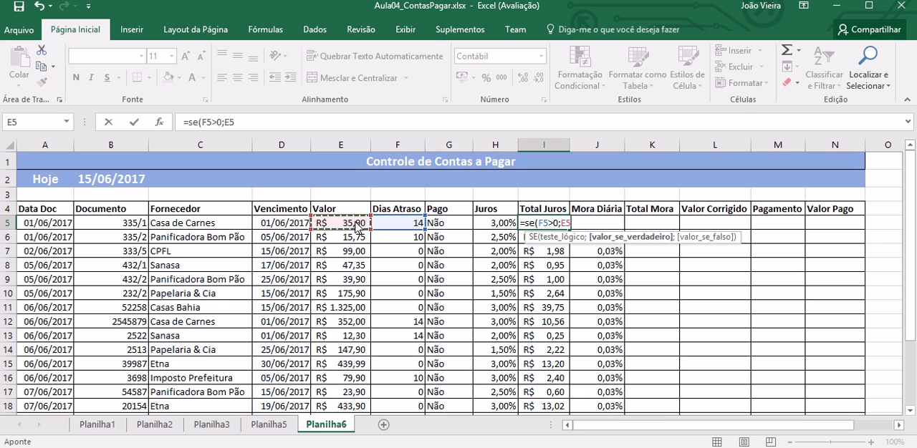
type("*")
left_click(496, 227)
type(";0)")
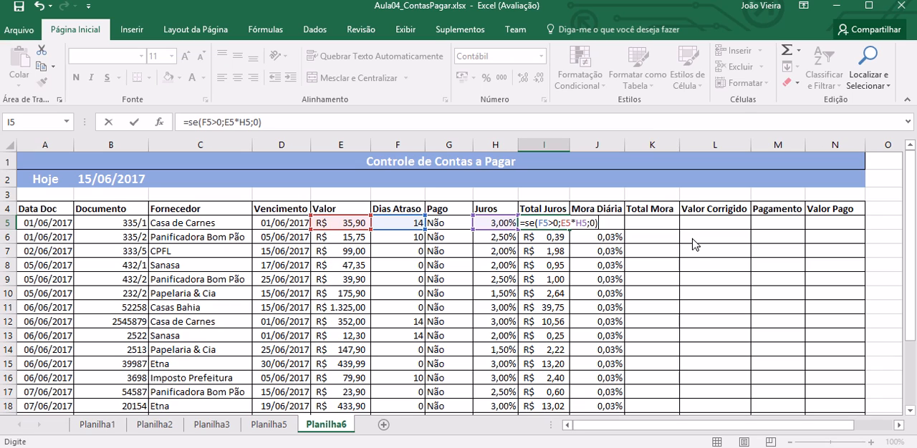
key("Return")
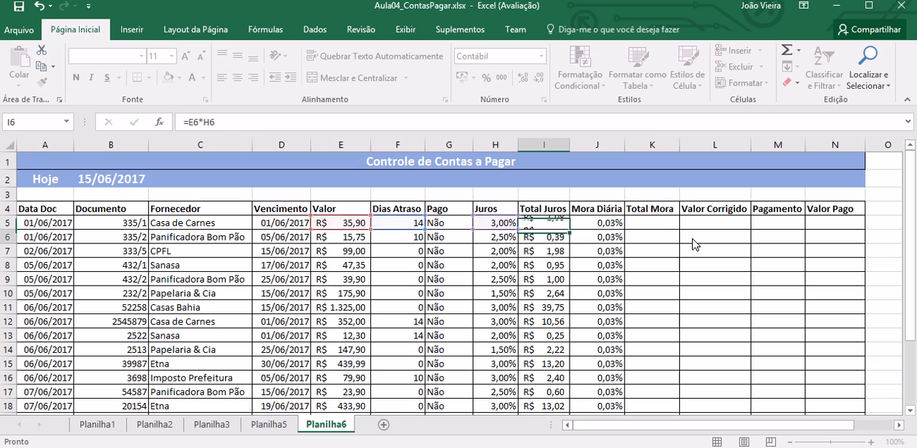
Step: Copy the Total Juros SE formula from I5 down through I22
left_click(552, 227)
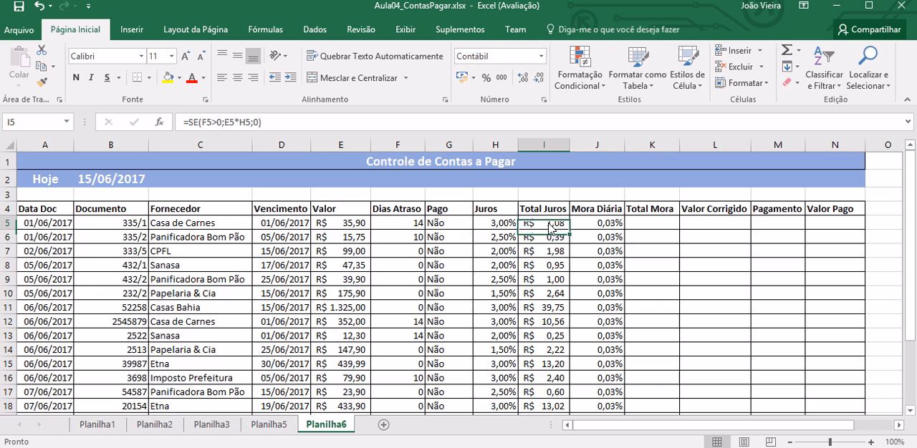
left_click_drag(571, 233, 571, 392)
left_click(547, 191)
Step: Check the copied Total Juros formulas and results in the first rows against each bill's Dias Atraso
key("Up")
key("Up")
key("Up")
key("Up")
key("Up")
key("Down")
key("Down")
key("Down")
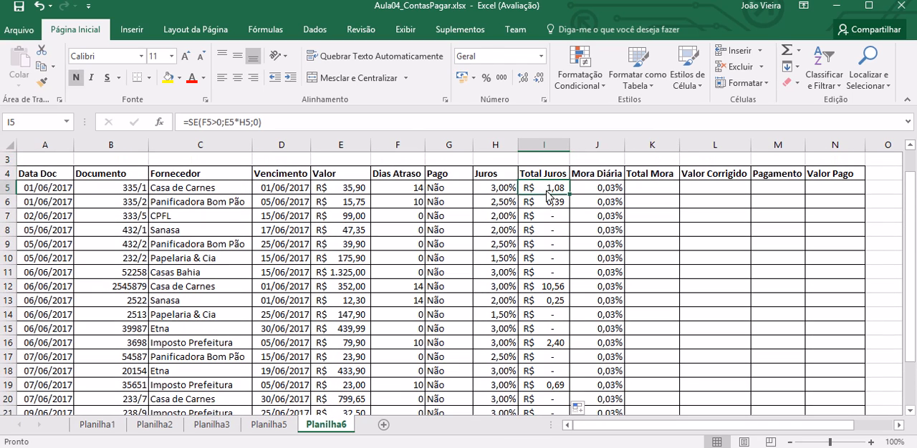
key("Down")
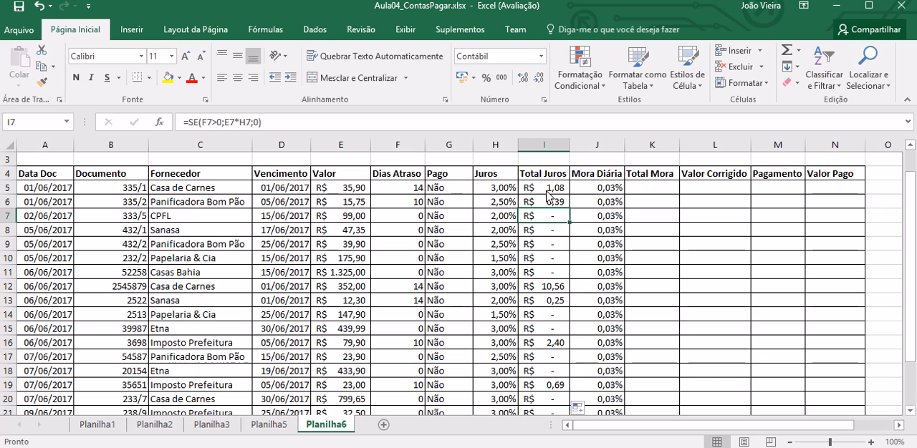
key("Up")
key("Up")
key("Up")
key("Up")
scroll(546, 195, "up", 1)
Step: Calculate Total Mora in K5 as Valor times the product of Dias Atraso and Mora Diária, with =E5*(F5*J5)
key("Down")
key("Down")
key("Right")
key("Right")
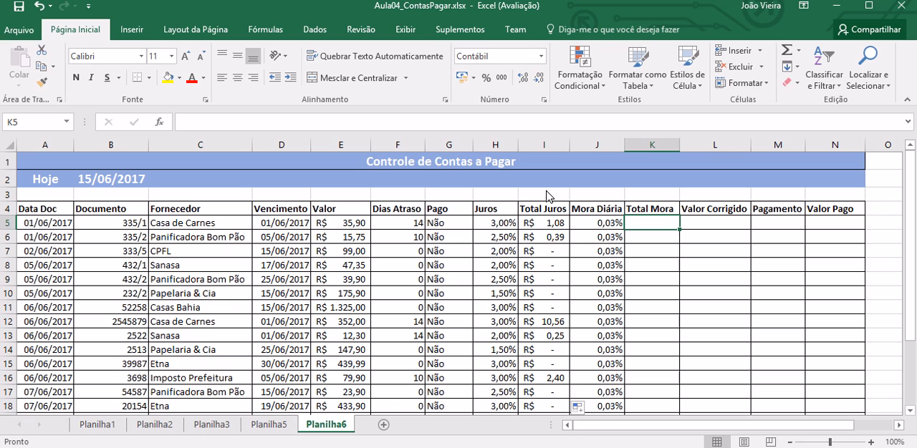
type("=")
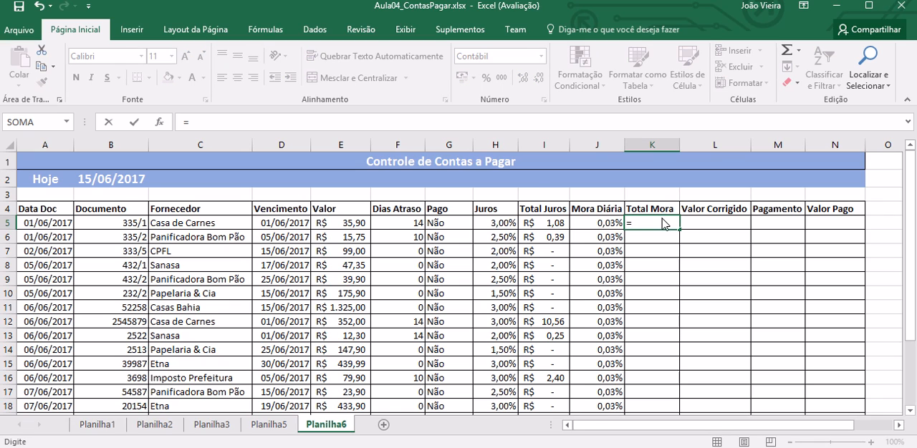
left_click(354, 228)
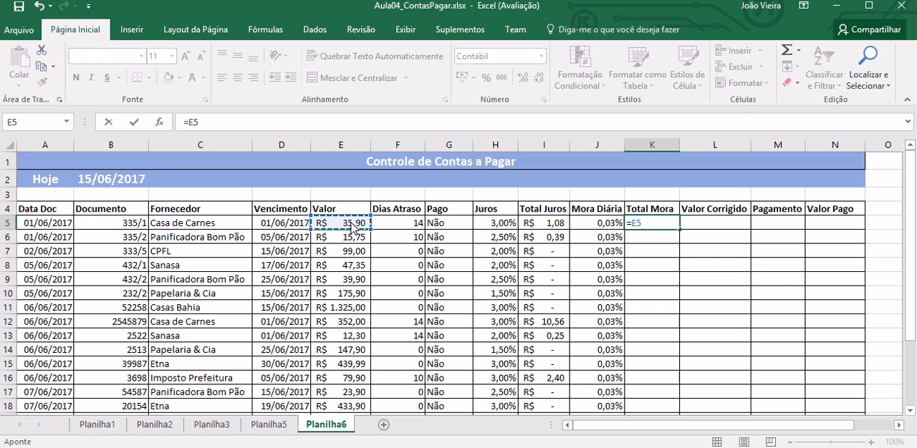
type("*(")
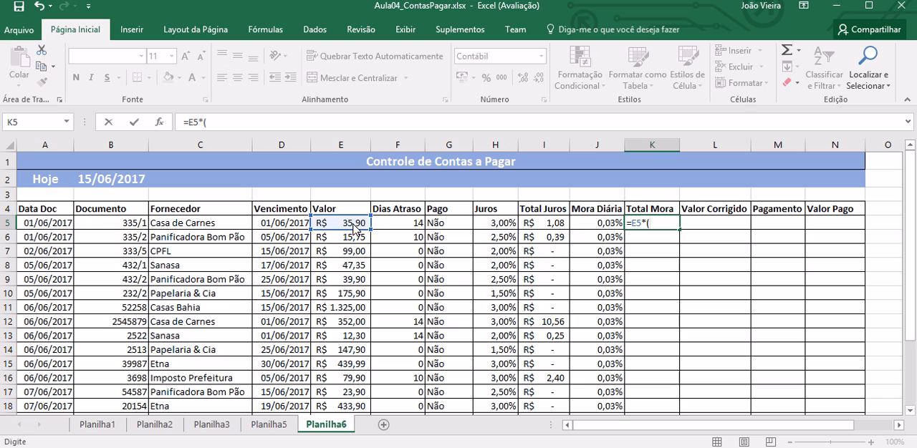
left_click(414, 226)
type("*")
left_click(604, 227)
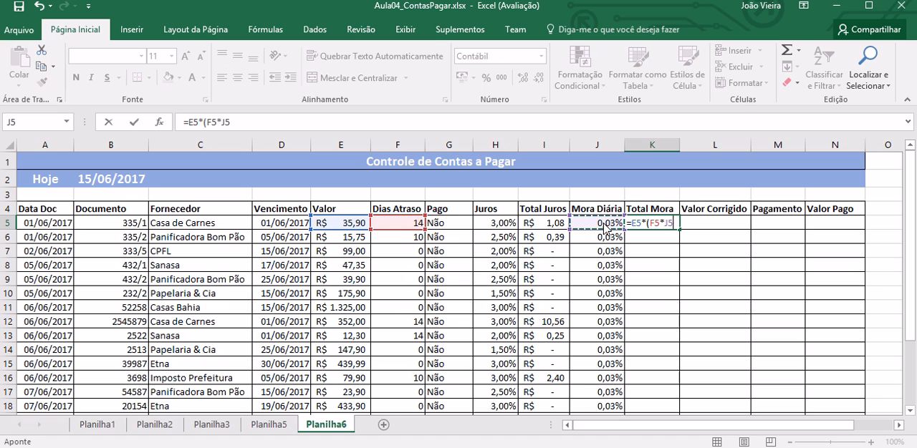
type(")")
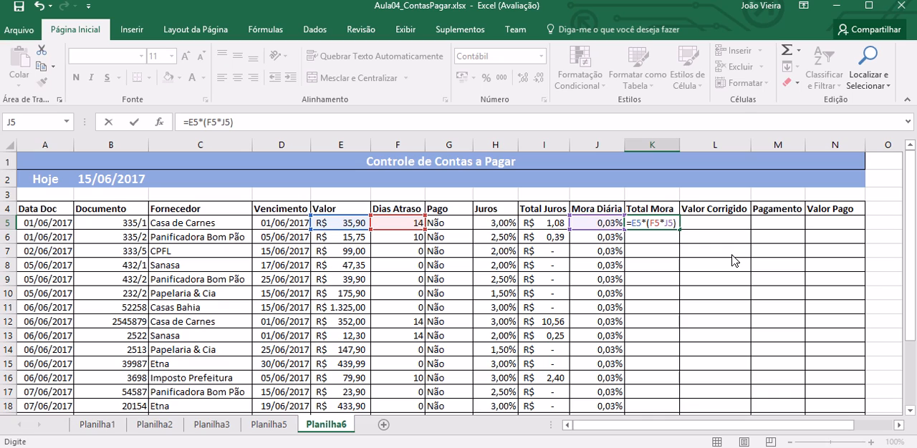
key("Return")
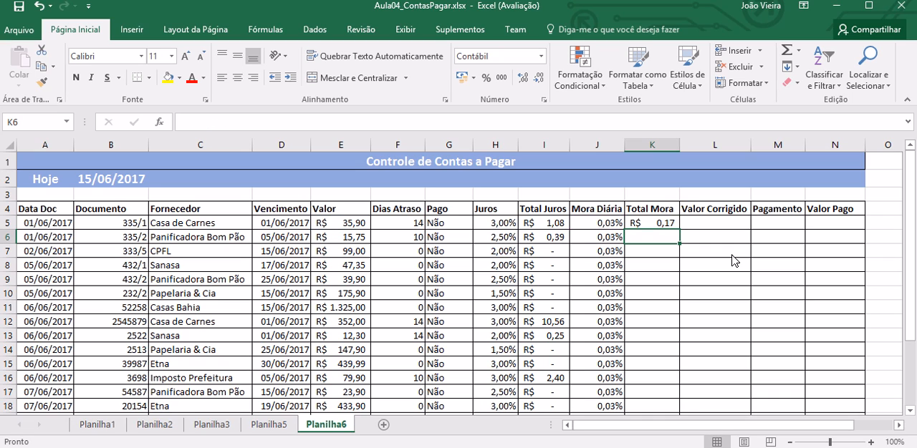
Step: Copy the Total Mora formula from K5 down through K22 and check the copied formulas in the middle rows
key("Up")
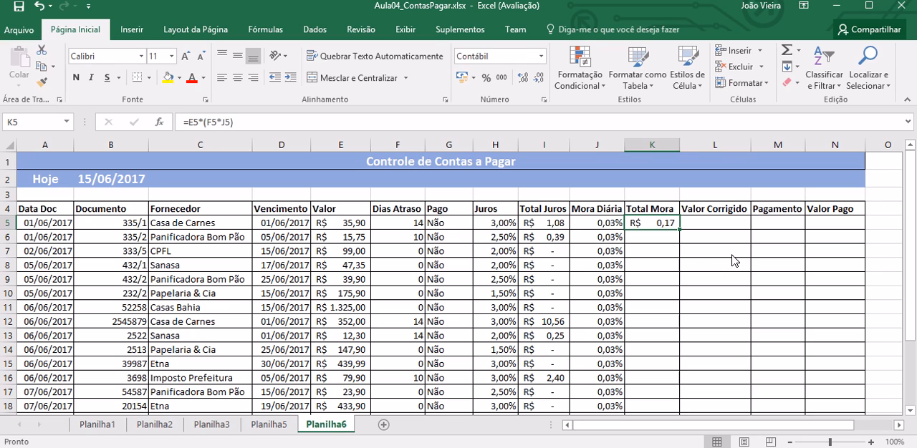
left_click_drag(679, 229, 674, 391)
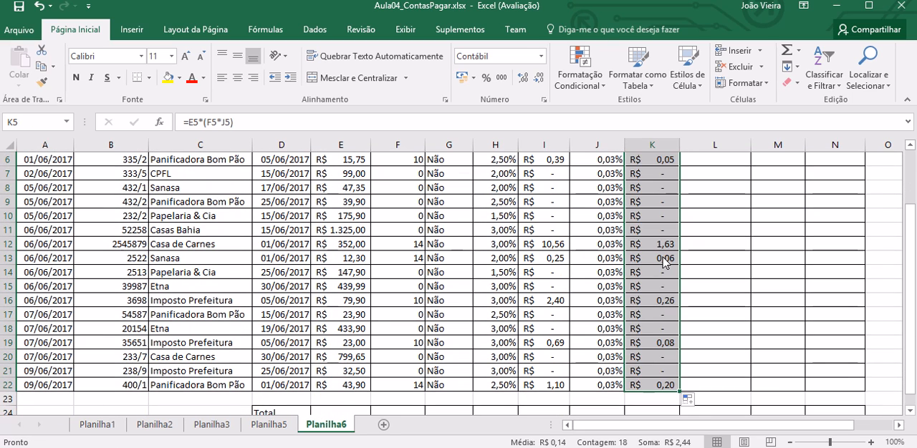
left_click(665, 262)
key("Up")
key("Up")
key("Up")
key("Up")
key("Up")
key("Up")
key("Up")
key("Up")
key("Up")
key("Up")
key("Up")
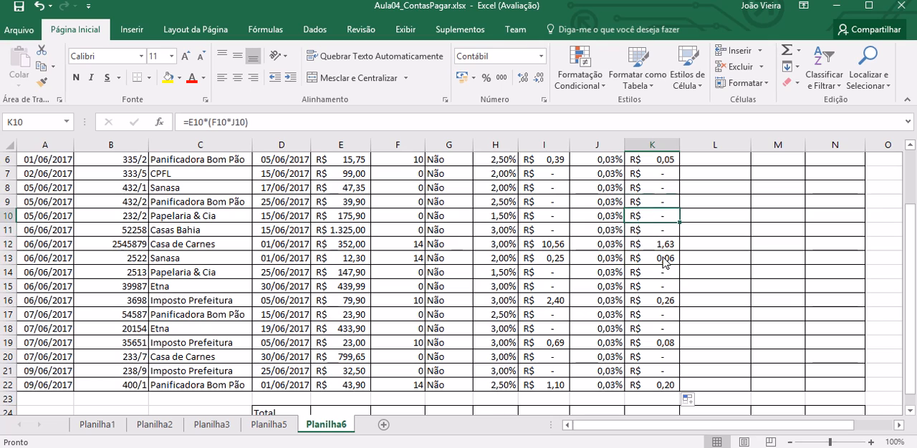
Step: Compare the Dias Atraso values with the copied Total Mora formulas in the bill rows, including F7, F8 and K8
key("Down")
key("Down")
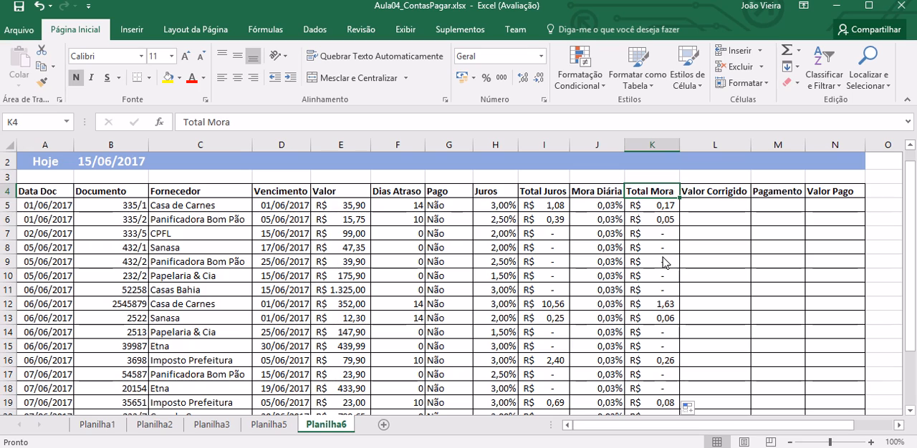
left_click(410, 240)
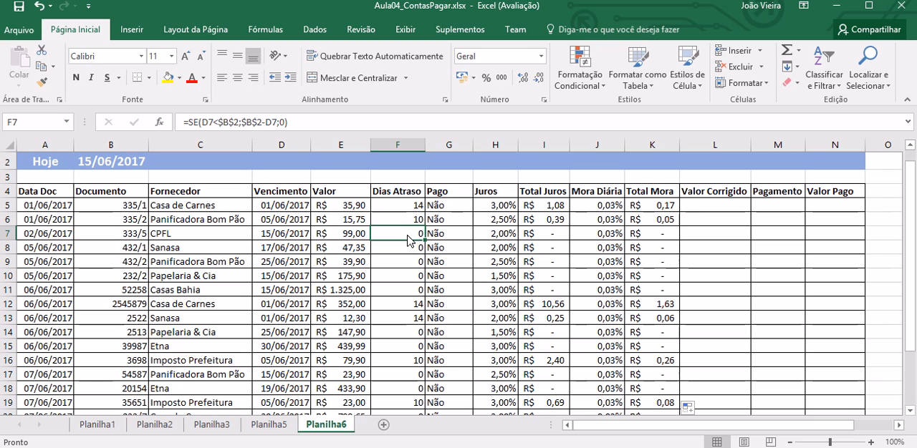
key("Down")
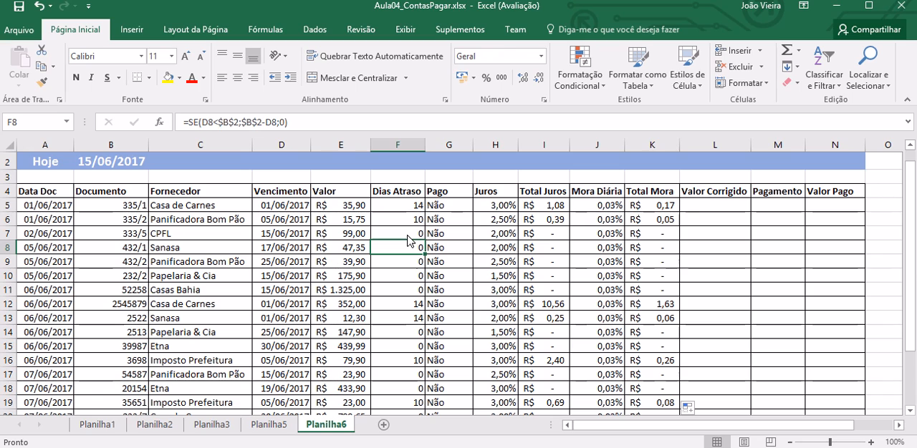
key("Right")
key("Right")
key("Right")
key("Right")
key("Right")
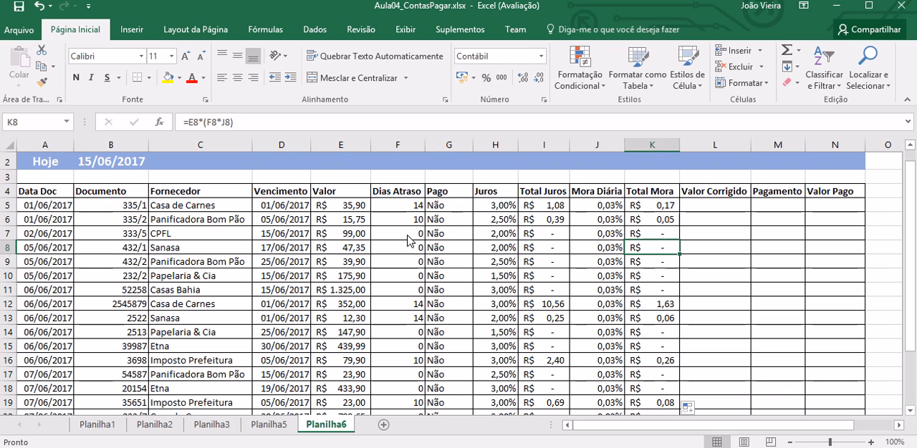
key("Up")
key("Up")
key("Up")
key("Up")
key("Up")
key("Up")
key("Up")
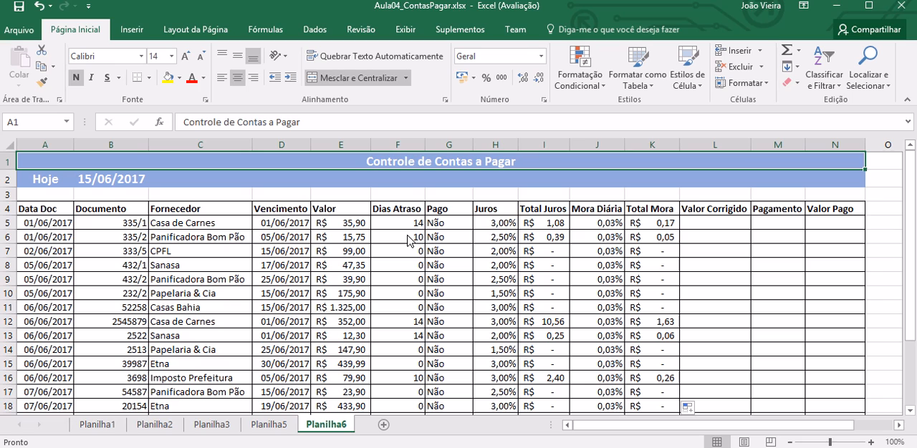
Step: Calculate Valor Corrigido in L5 as the sum of Valor, Total Juros and Total Mora, with =E5+I5+K5
left_click(698, 226)
type("=")
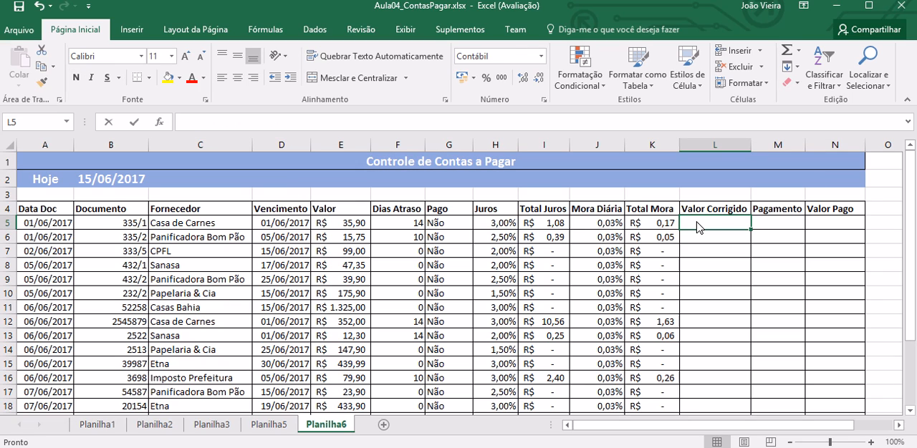
left_click(351, 228)
type("+")
left_click(541, 228)
type("+")
left_click(657, 226)
key("Return")
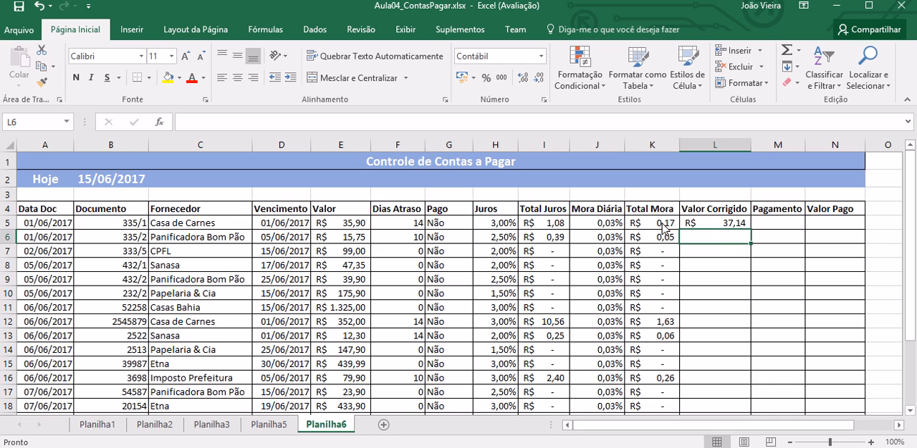
Step: Copy the Valor Corrigido formula from L5 down through L22 and check the copied formula in L12
left_click(734, 227)
left_click_drag(750, 233, 748, 389)
left_click(729, 247)
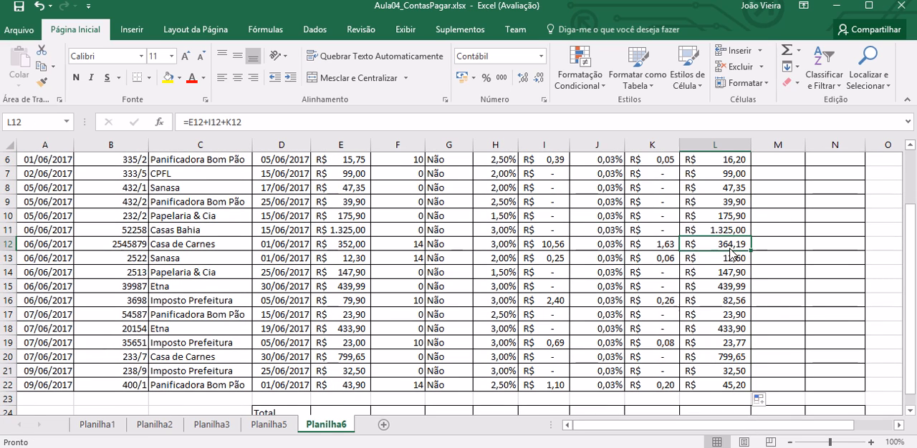
key("ctrl+Home")
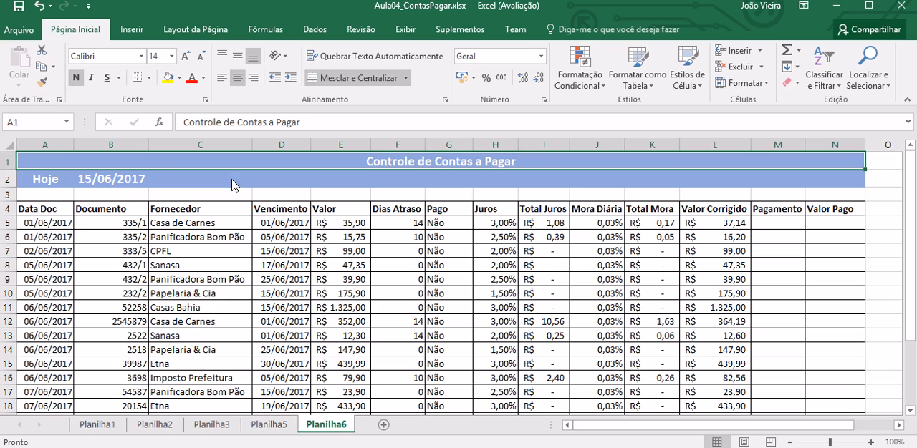
Step: Test the overdue calculations by shifting the Hoje date in B2 four days ahead with =HOJE()+4
left_click(118, 181)
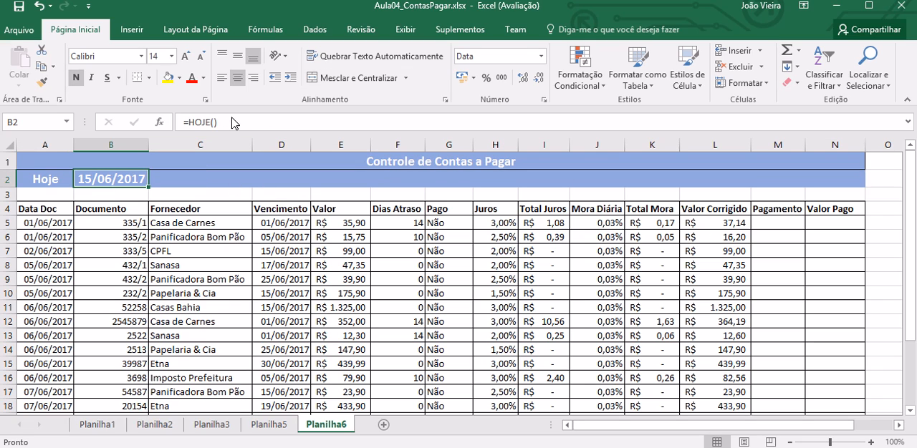
left_click(231, 123)
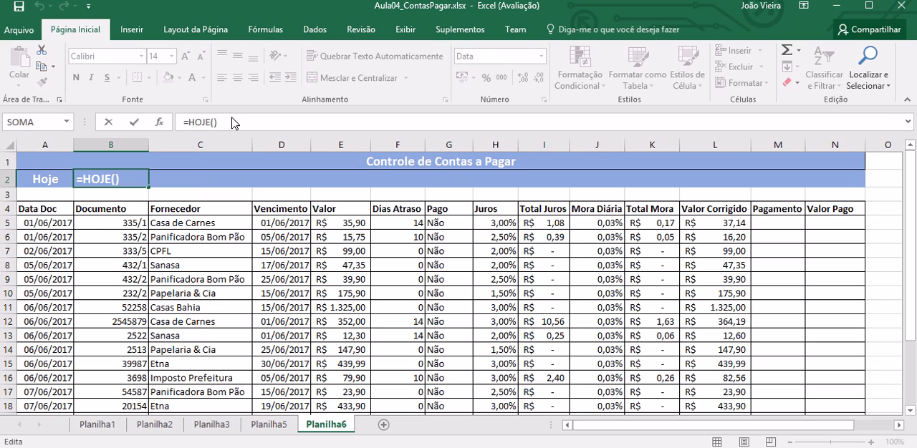
type("+4")
key("Return")
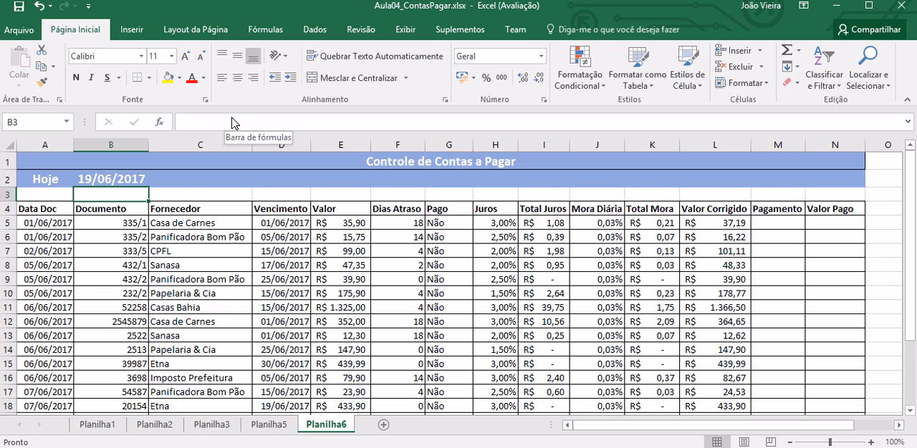
Step: Remove the four-day offset from B2 so that its formula is =HOJE() again
key("Up")
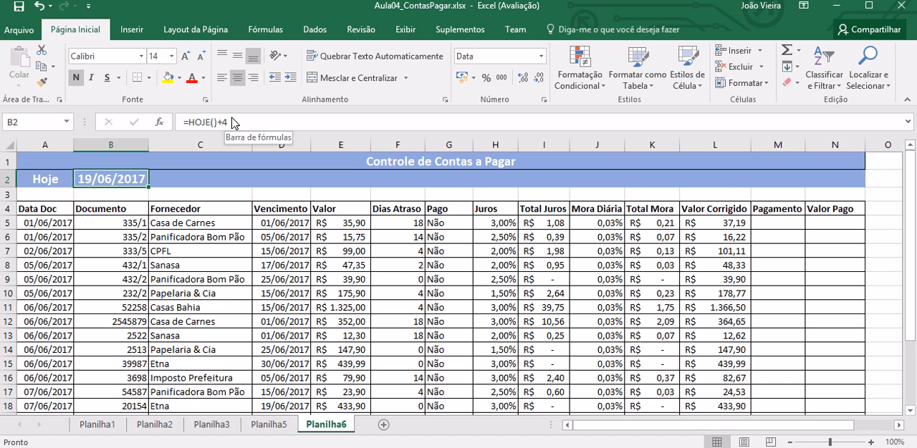
left_click(231, 123)
key("BackSpace")
key("BackSpace")
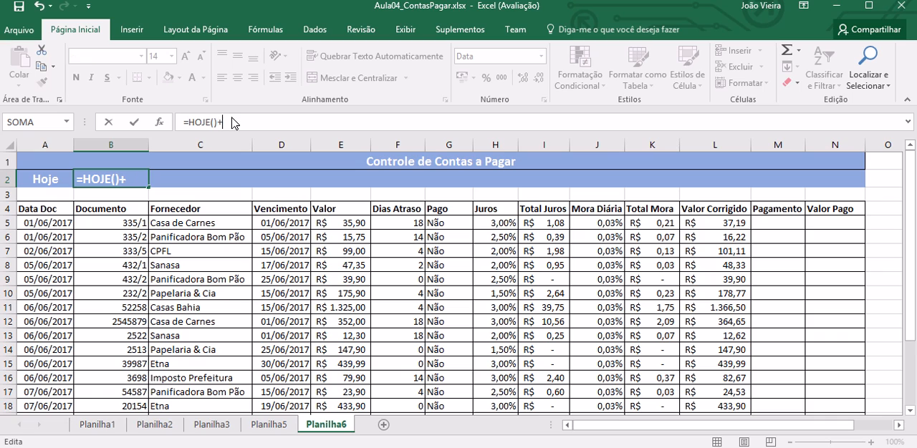
key("Return")
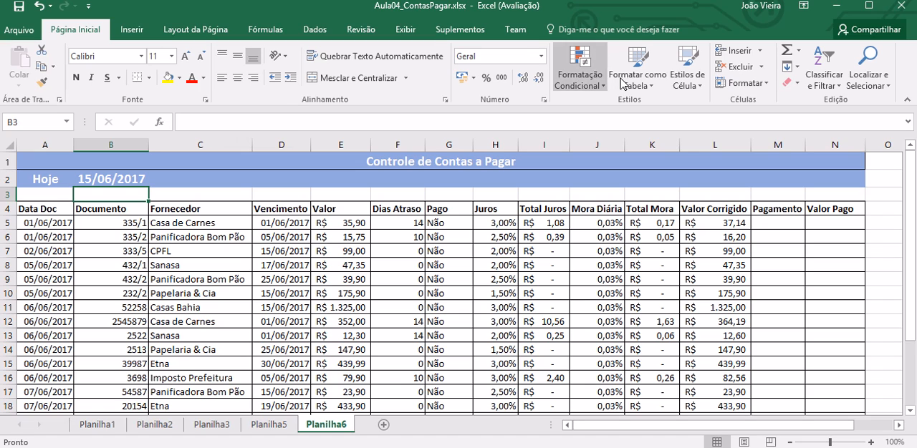
Step: Enter the payment date 15/06/2017 in M5 and set Pago in G5 to Sim for the first bill
left_click(773, 226)
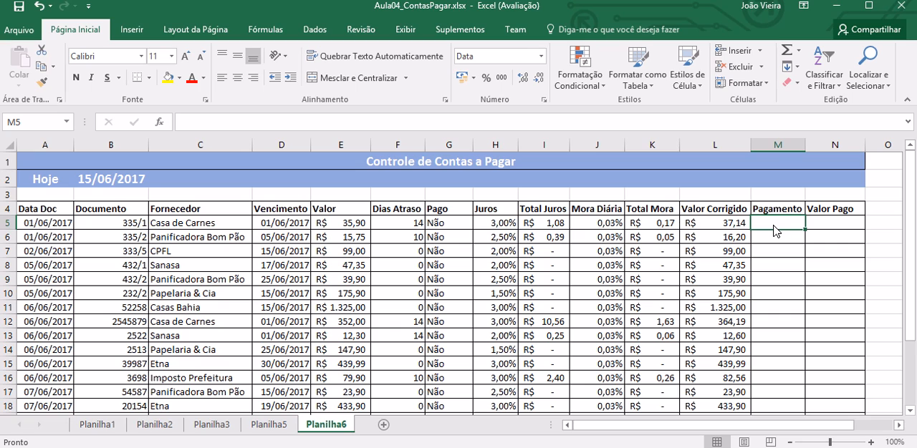
type("15")
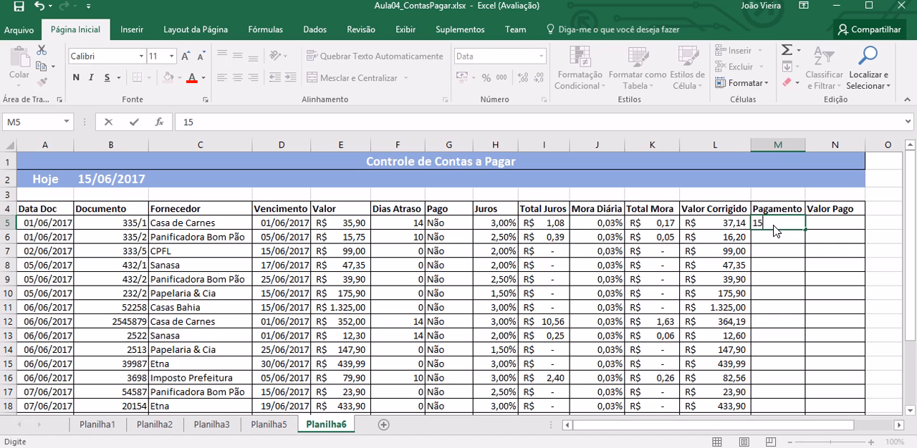
type("/06/2017")
key("Return")
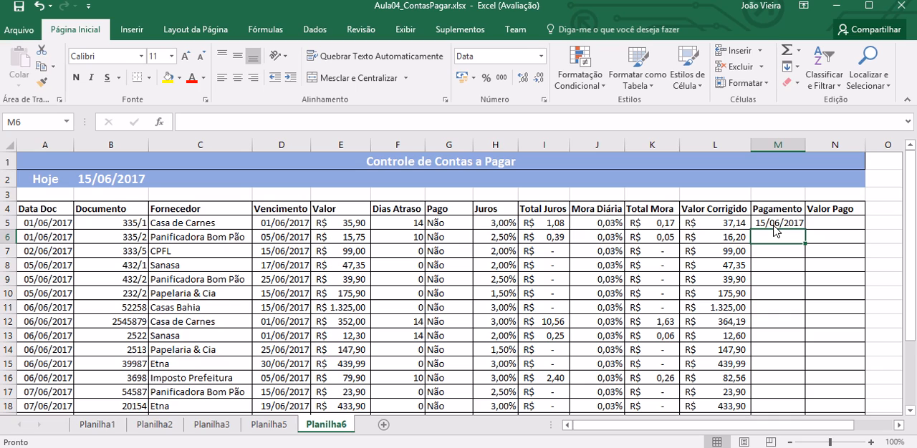
left_click(449, 224)
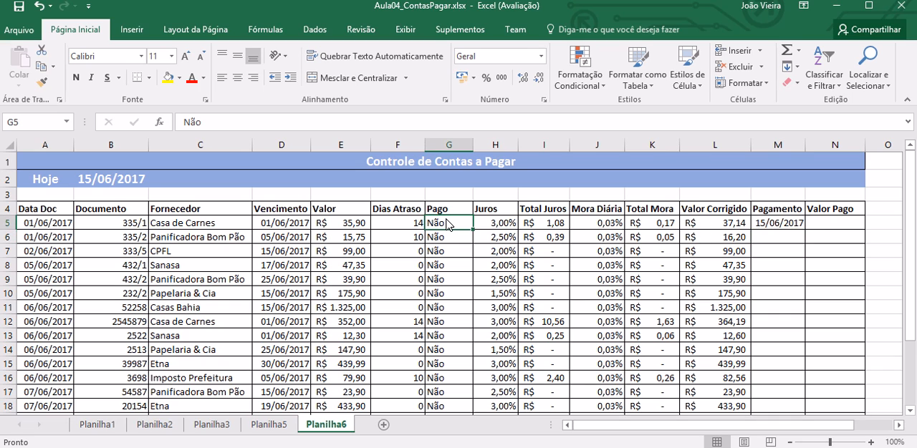
type("Sim")
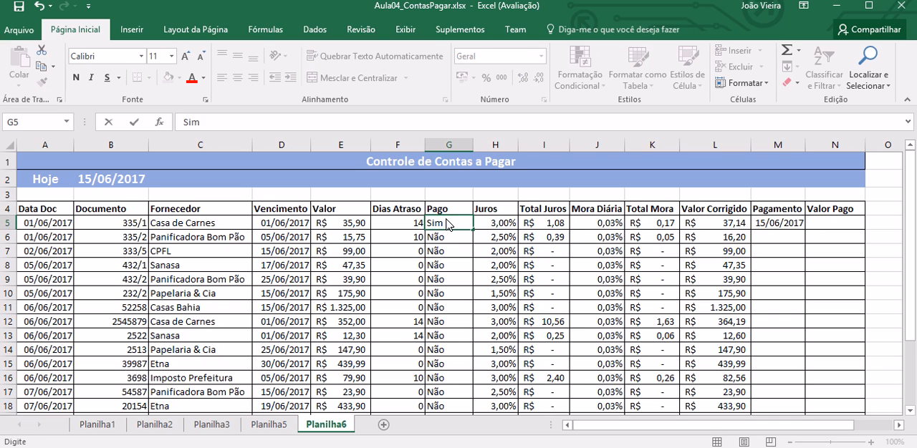
key("Return")
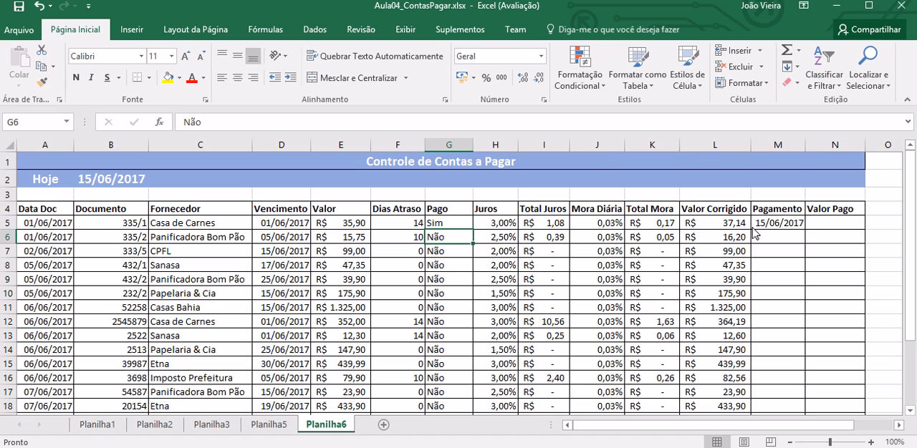
Step: Insert an outer SE before the existing Dias Atraso formula in F5, with the logical test G5="Sim"
left_click(784, 225)
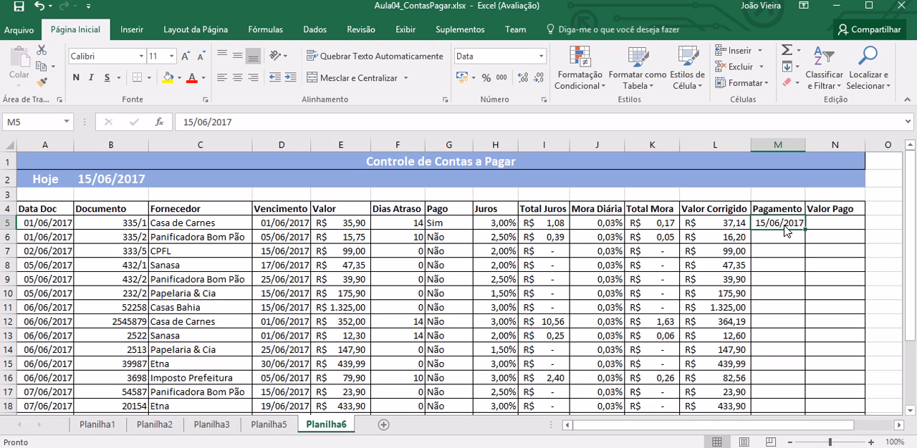
left_click(399, 224)
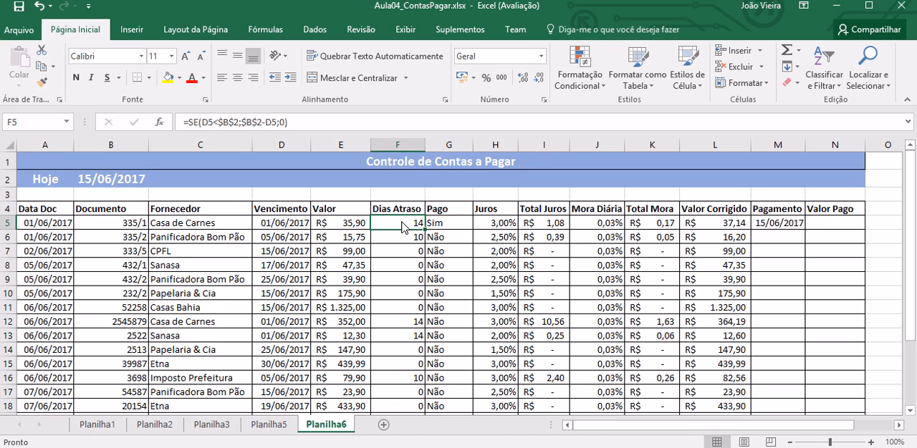
double_click(399, 224)
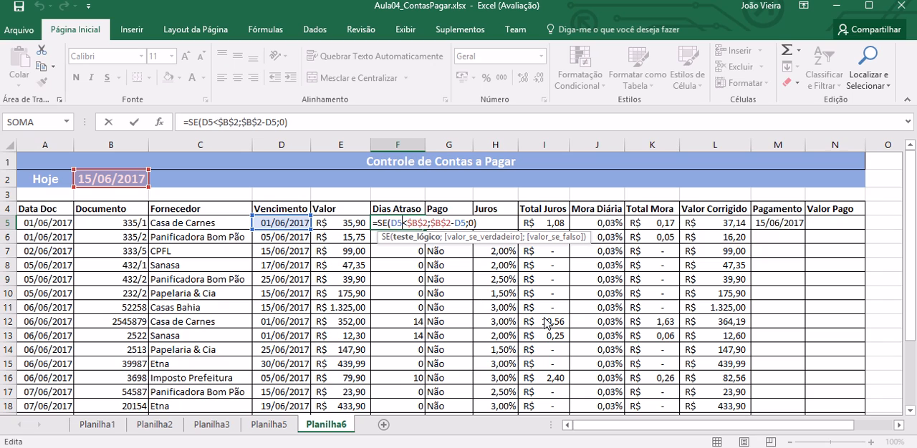
left_click(378, 222)
type("se")
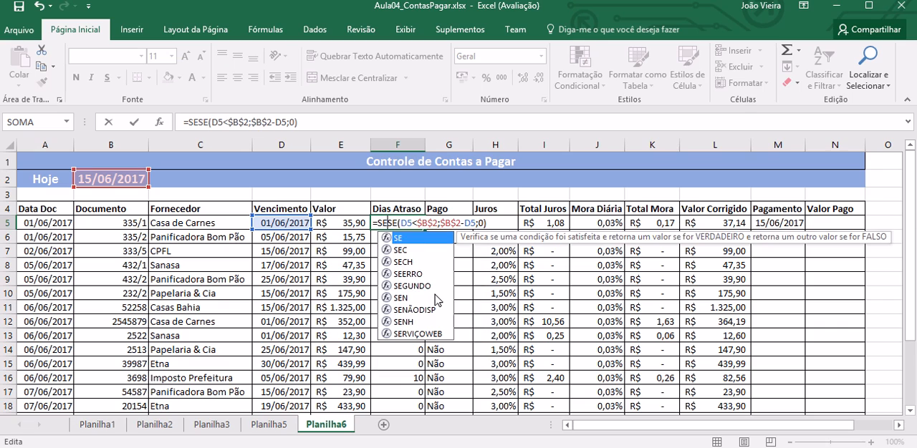
key("Tab")
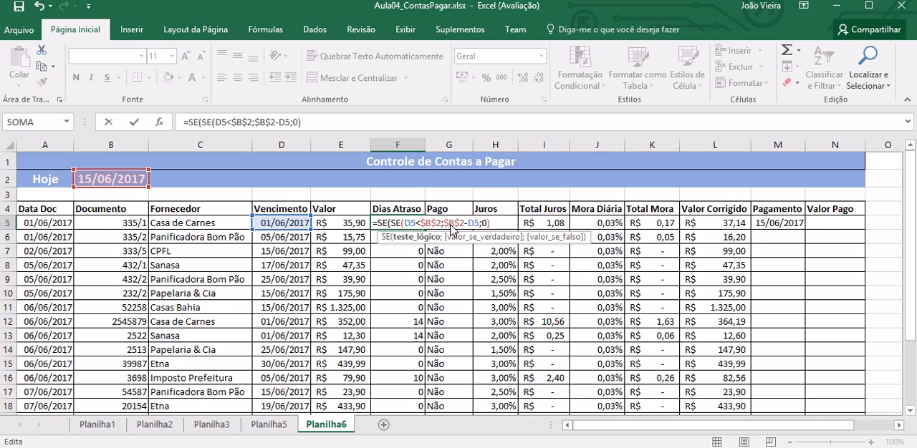
type("G")
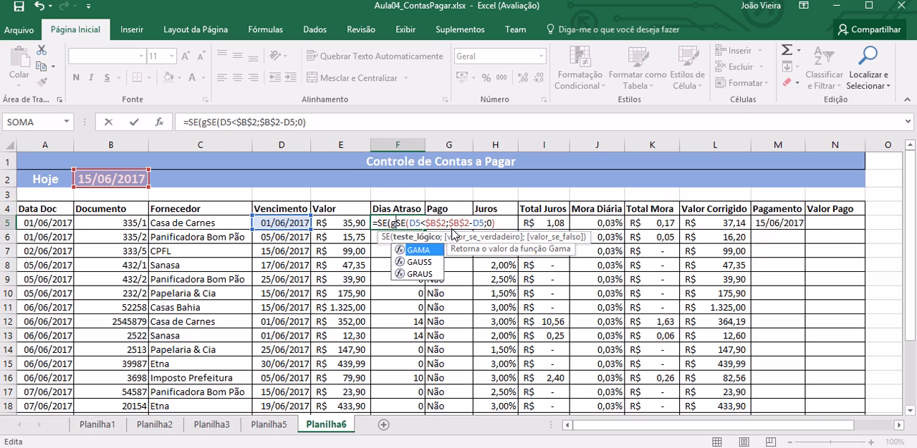
type("5=")
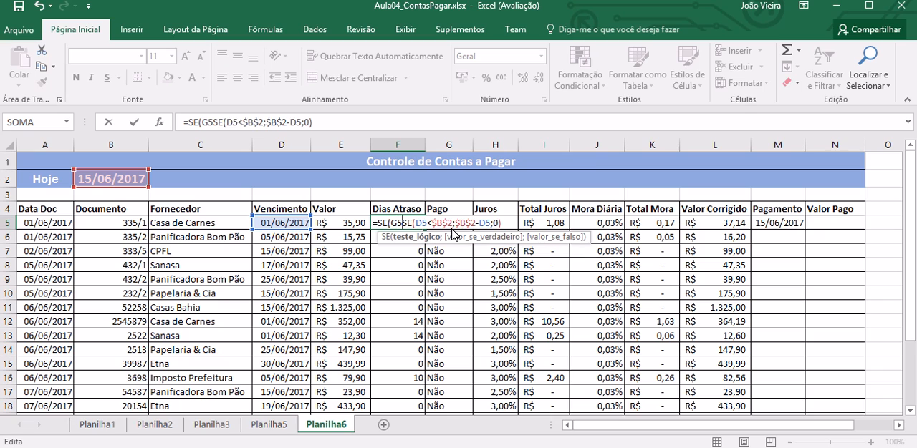
type("\"Sim!")
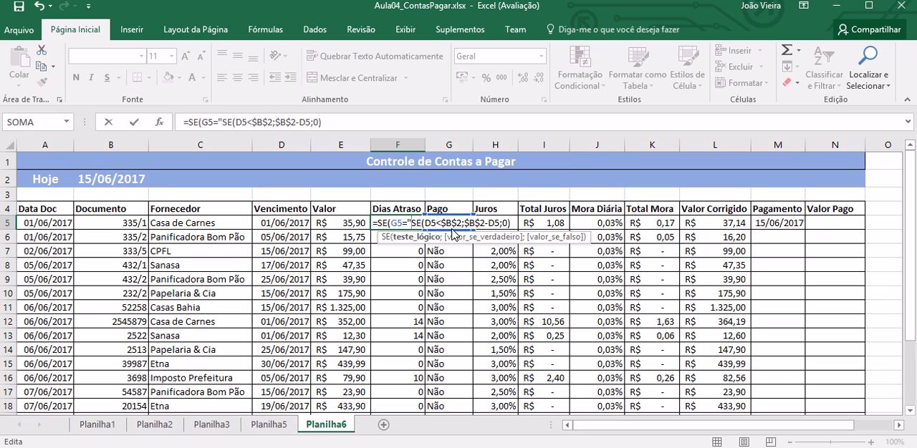
key("BackSpace")
type("\"Sim")
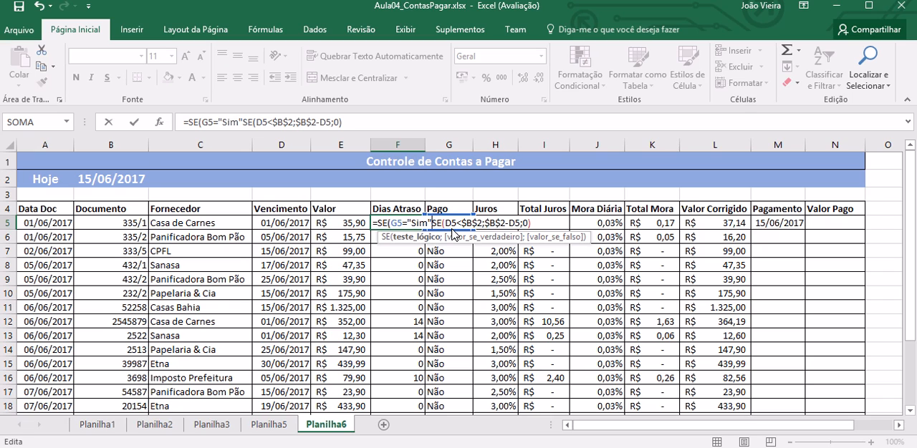
type(";")
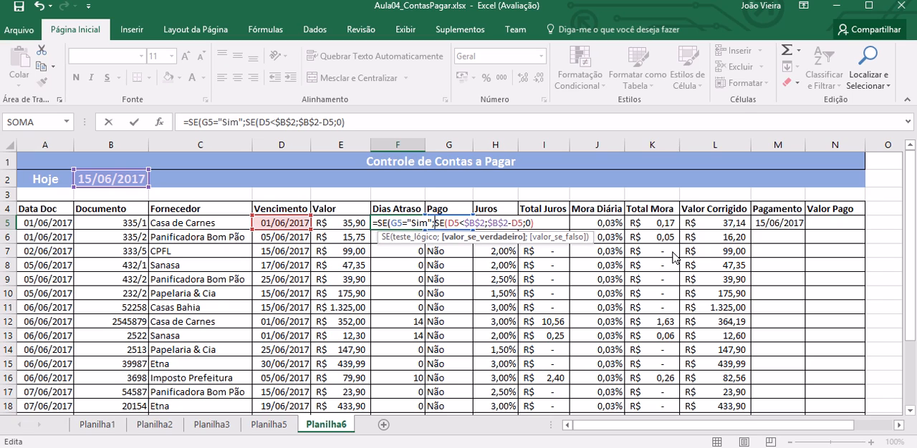
Step: Complete the Dias Atraso formula in F5 as =SE(G5="Sim";M5-D5;SE(D5<$B$2;$B$2-D5;0))
left_click(768, 226)
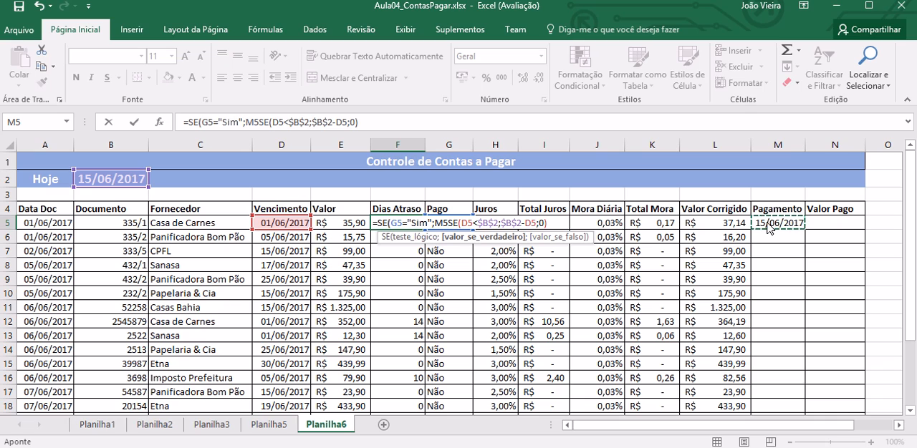
type("-")
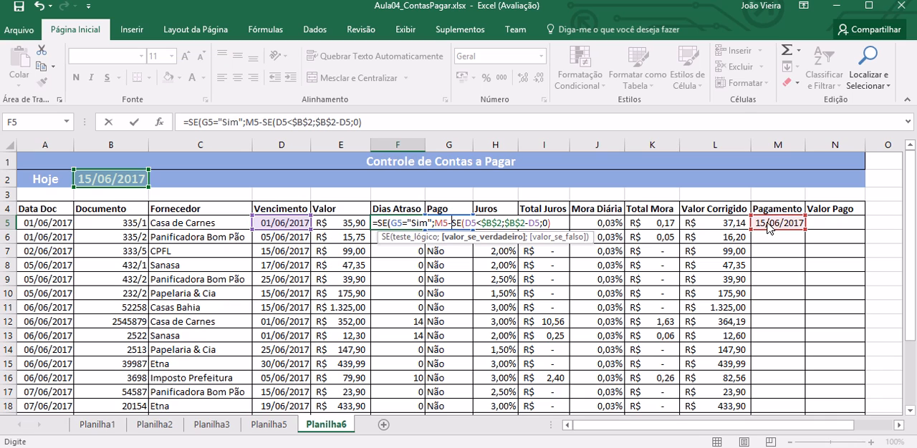
left_click(295, 226)
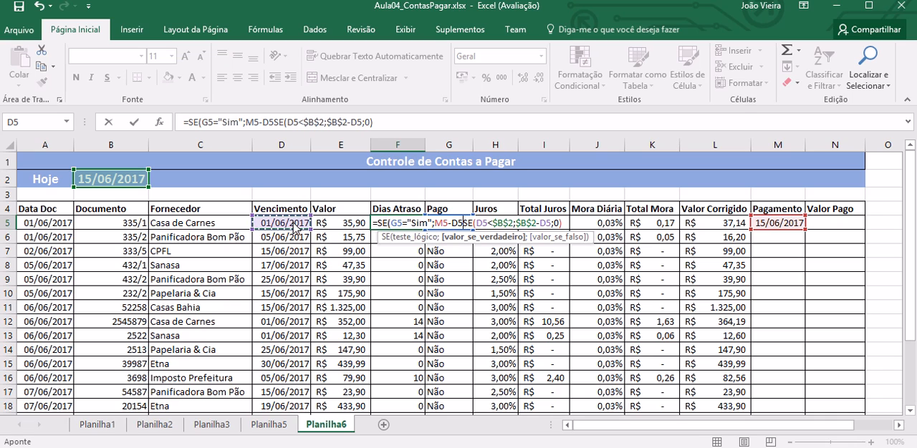
type(";")
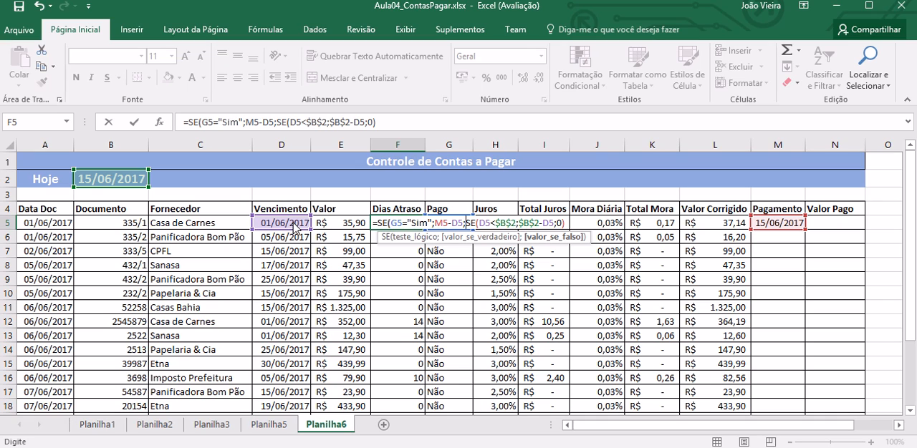
left_click(564, 225)
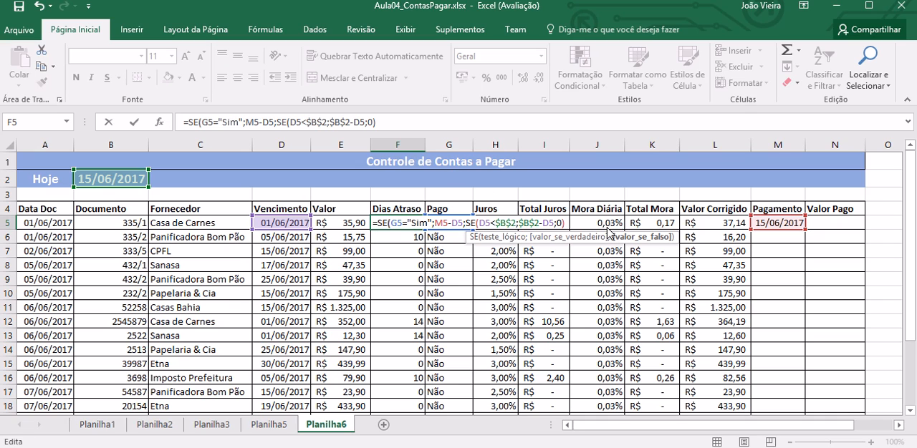
type(")")
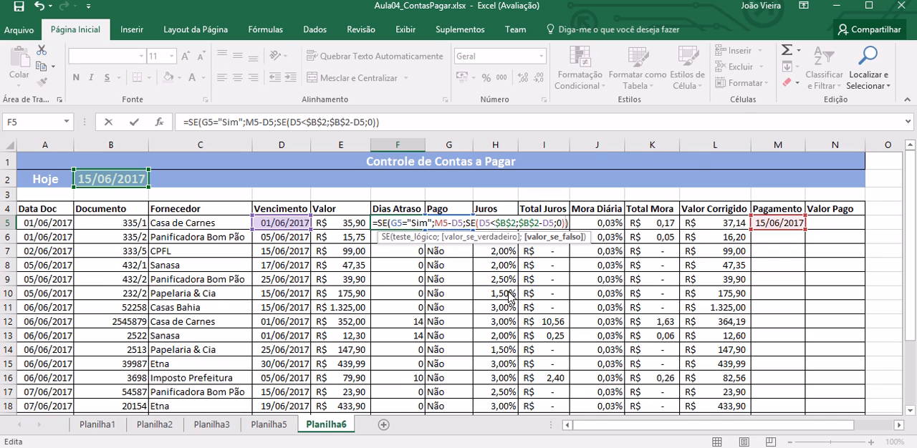
key("Return")
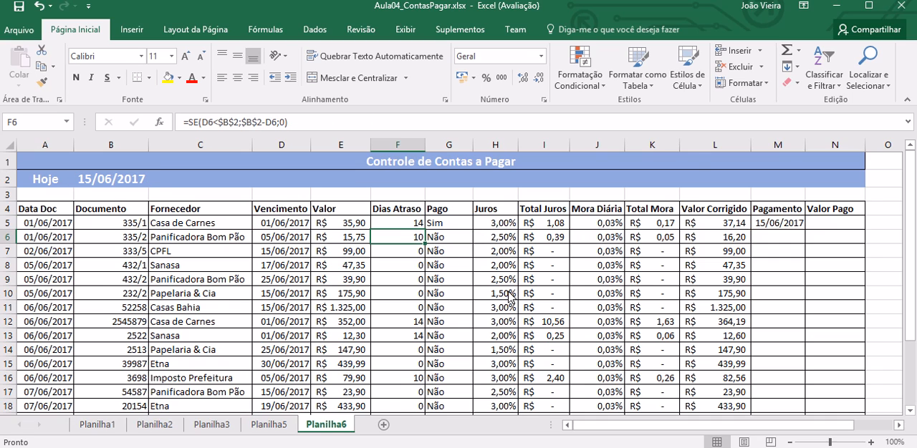
Step: Copy the F5 Dias Atraso formula down the column through F22, the last bill row
left_click(406, 224)
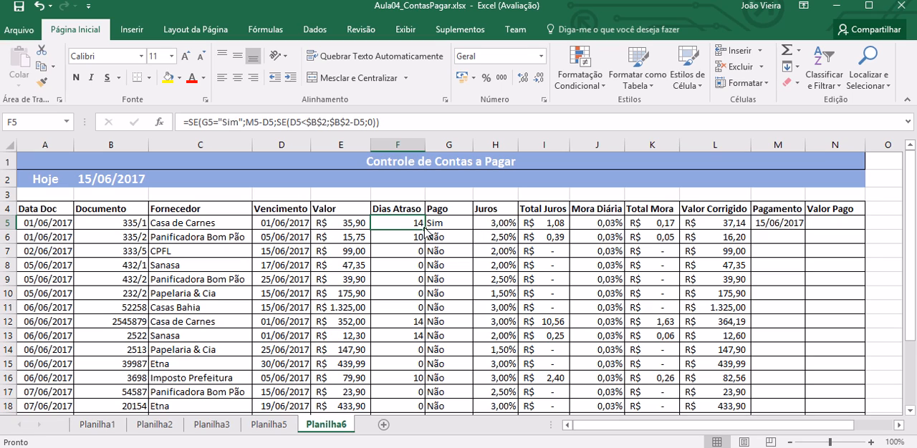
left_click_drag(426, 230, 418, 407)
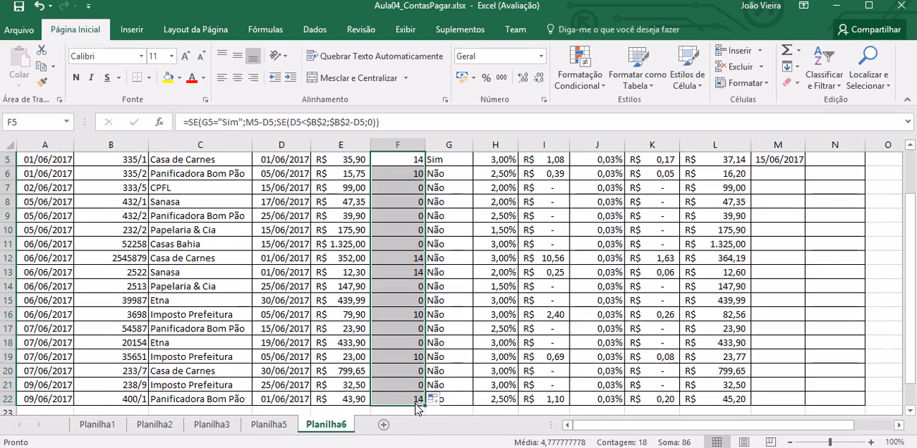
left_click(422, 235)
key("Up")
key("Up")
key("Up")
key("Up")
key("Up")
key("Up")
key("Up")
key("Up")
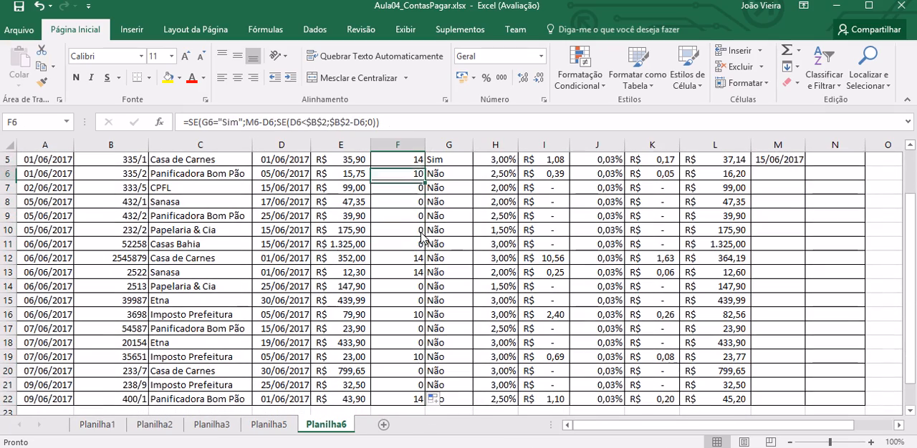
Step: Set Pago in G5 to Não for the first bill to test the unpaid case
key("Down")
key("Down")
key("Down")
key("Right")
type("N")
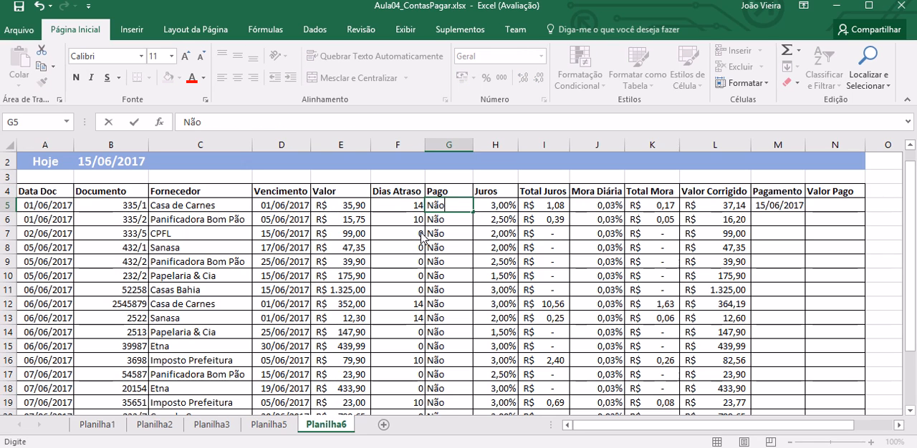
key("Return")
key("Up")
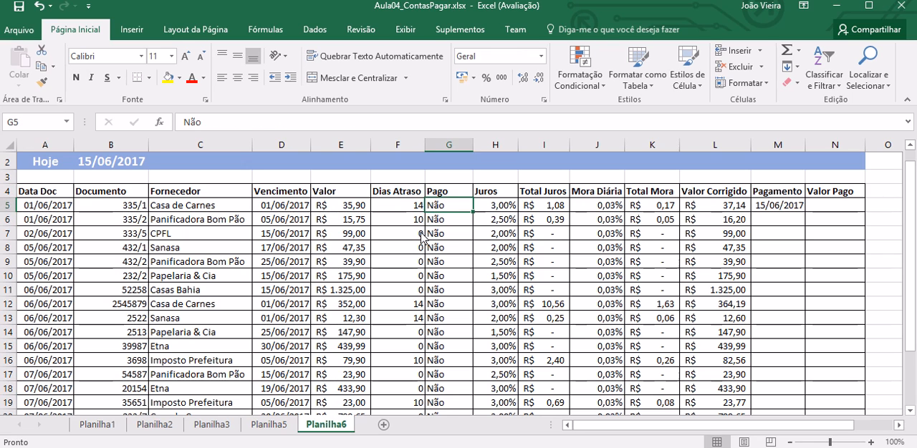
Step: Shift the Hoje date in B2 five days ahead by changing its formula to =HOJE()+5
key("Up")
key("Up")
key("Up")
key("Up")
key("Down")
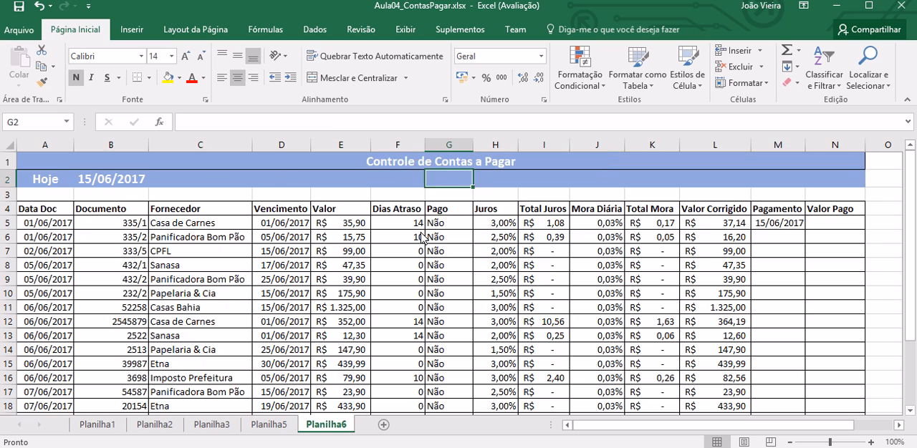
key("Left")
key("Left")
key("Left")
key("Left")
key("Left")
key("Left")
key("Right")
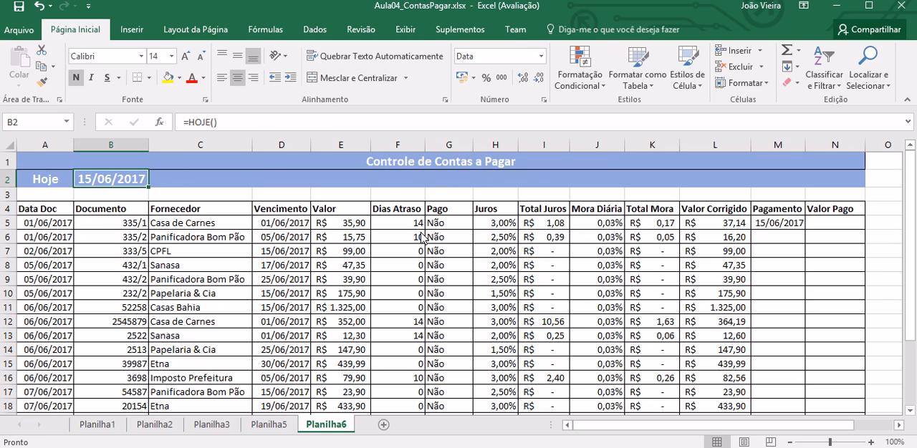
key("F2")
type("+5")
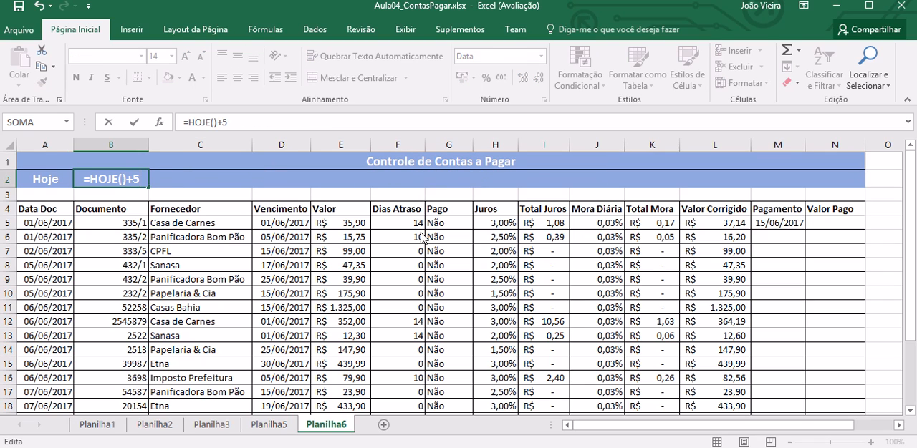
key("Return")
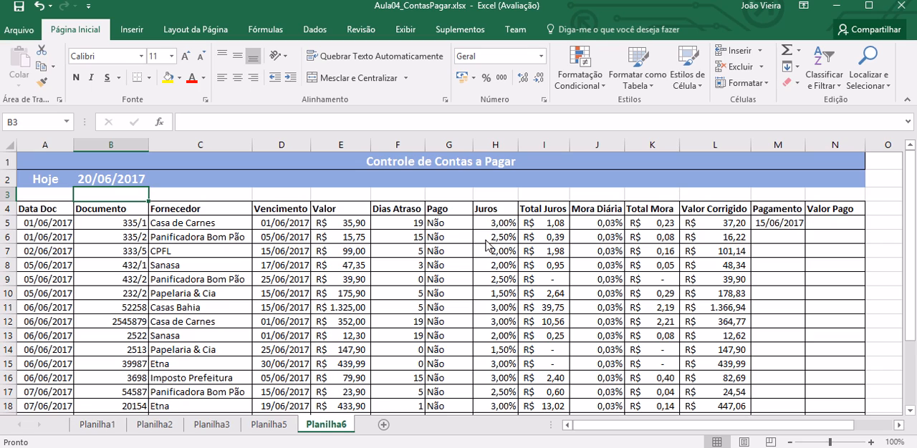
Step: Check the first bill's Dias Atraso and Pagamento cells, and set Pago in G5 to Sim
left_click(452, 228)
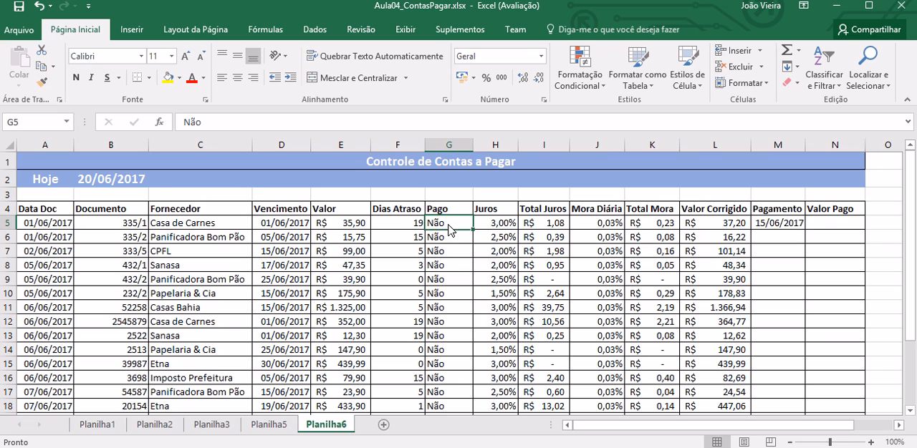
left_click(406, 225)
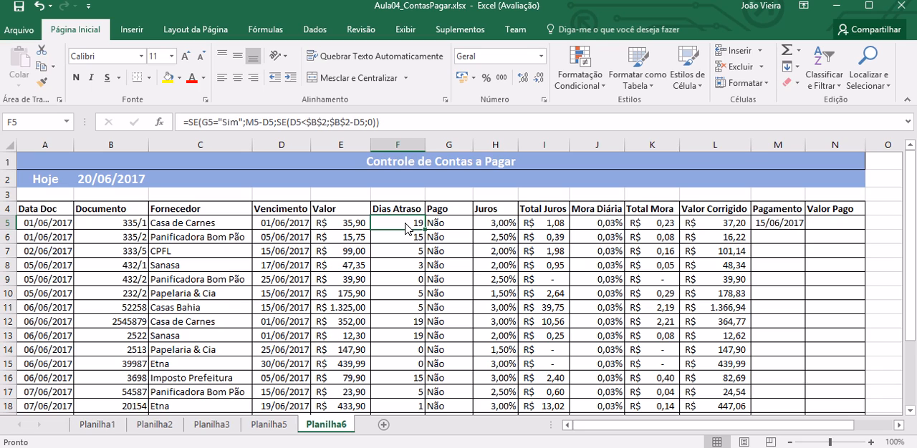
key("Right")
key("Right")
key("Right")
key("Right")
key("Right")
key("Right")
key("Right")
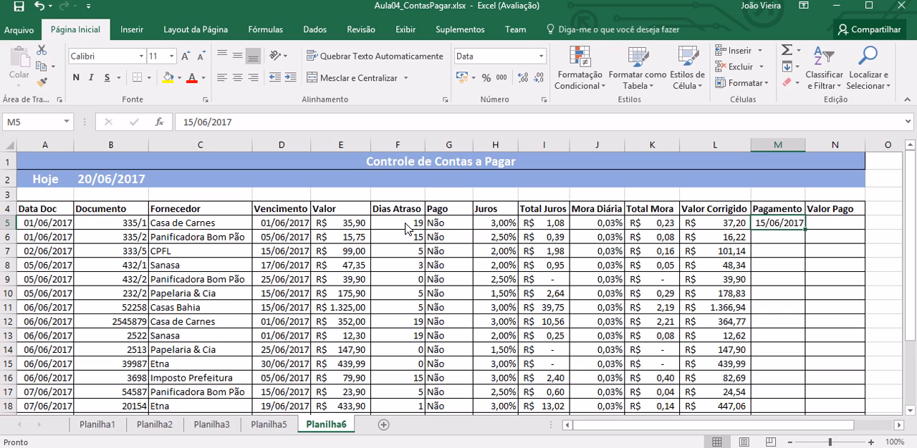
left_click(448, 228)
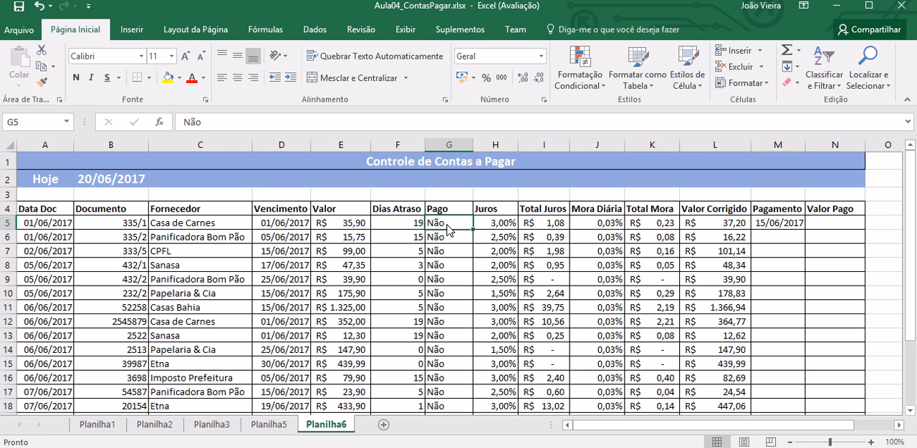
type("Sim")
key("Return")
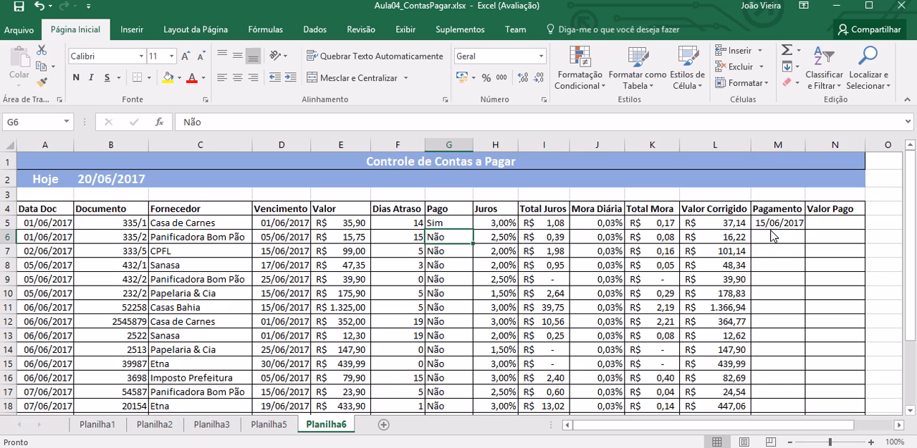
Step: Replace the Hoje formula in B2 with =HOJE(), without any day offset
left_click(120, 184)
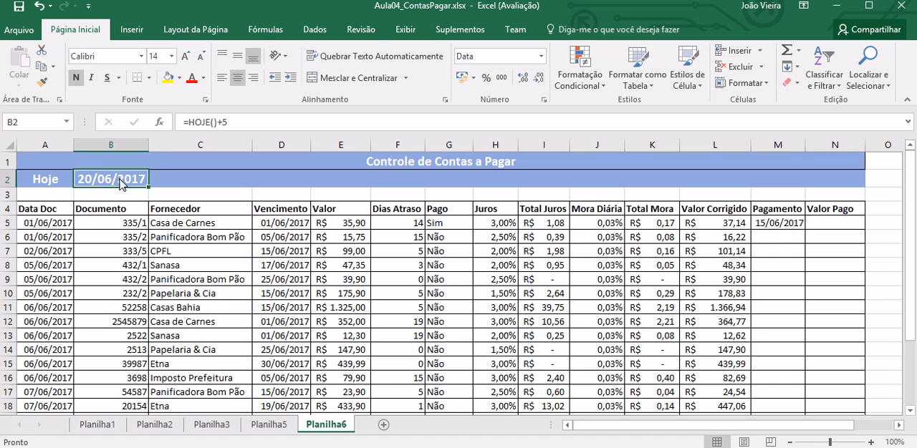
type("15/0")
key("BackSpace")
key("BackSpace")
key("BackSpace")
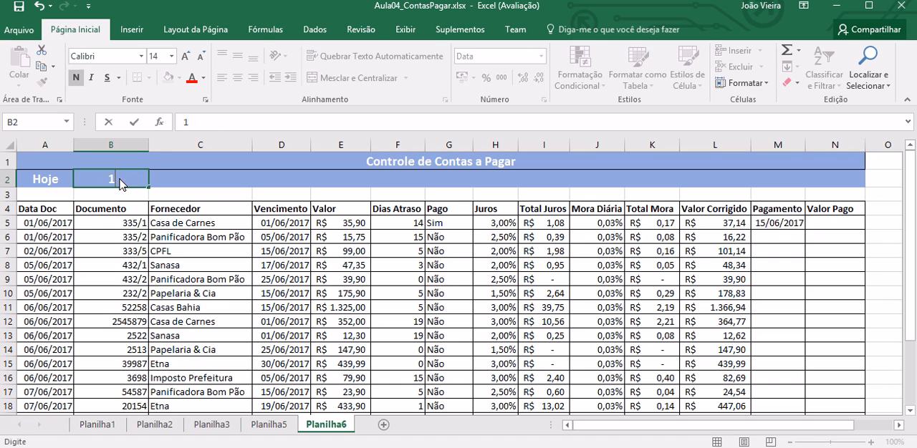
key("BackSpace")
type("=hoje()")
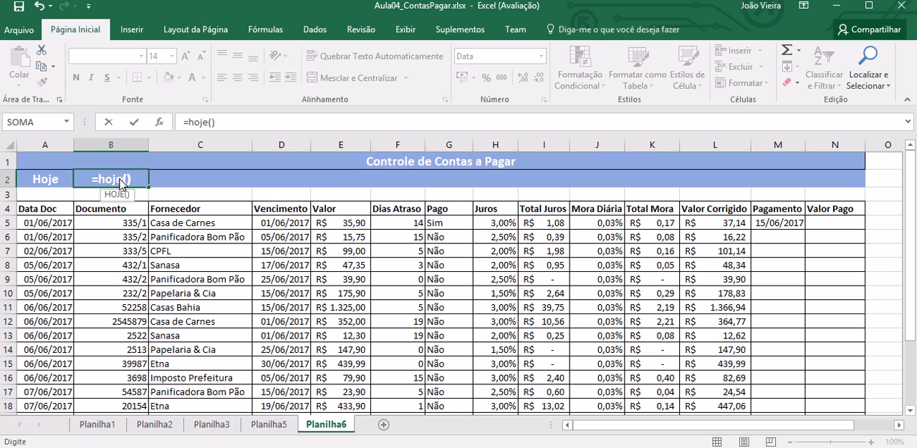
key("Return")
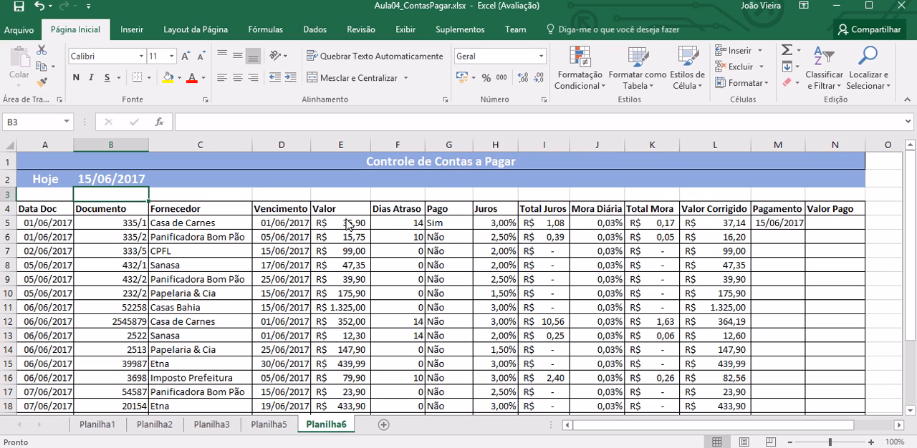
Step: Examine the copied Dias Atraso formulas in column F from F5 down to F14
left_click(408, 226)
left_click(402, 240)
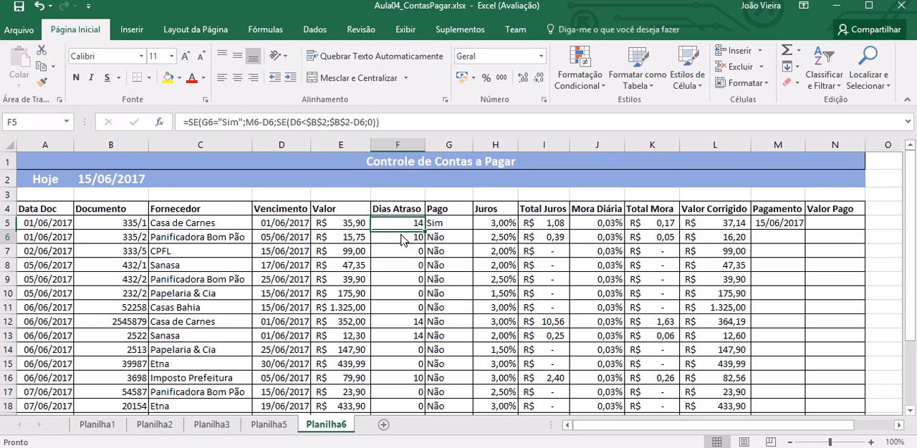
key("Down")
key("Down")
key("Down")
key("Down")
key("Down")
key("Down")
key("Down")
key("Down")
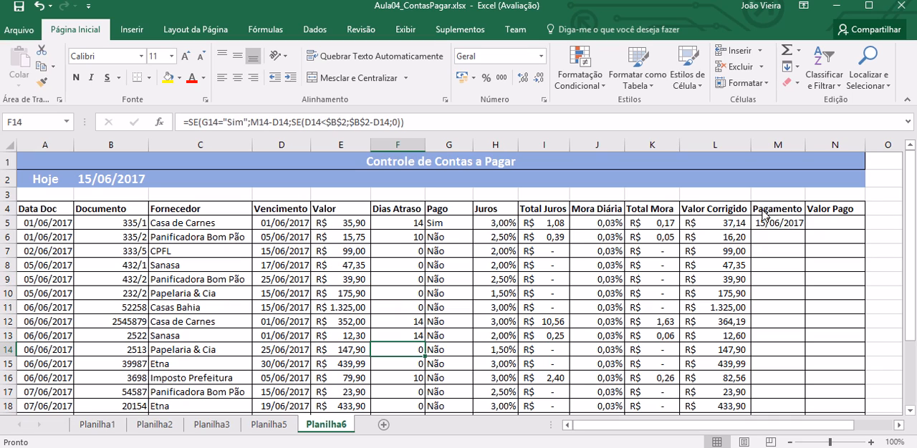
Step: Enter =L5 as the Valor Pago formula in N5 and copy it down through N22
left_click(829, 228)
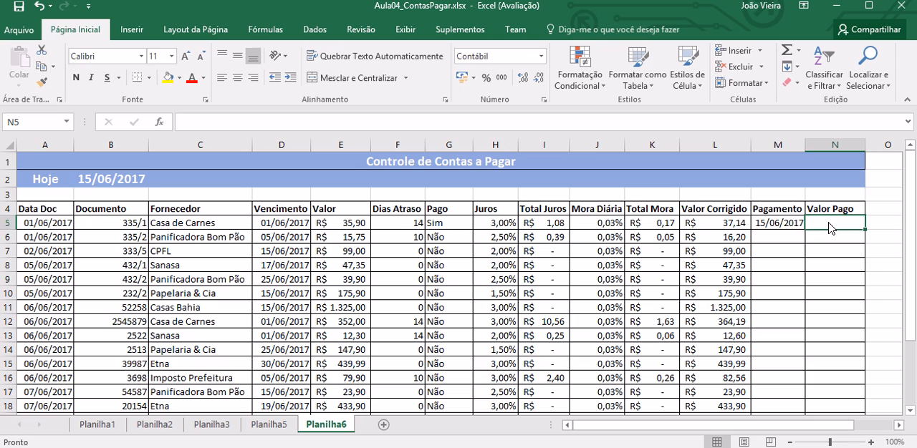
type("=")
left_click(738, 224)
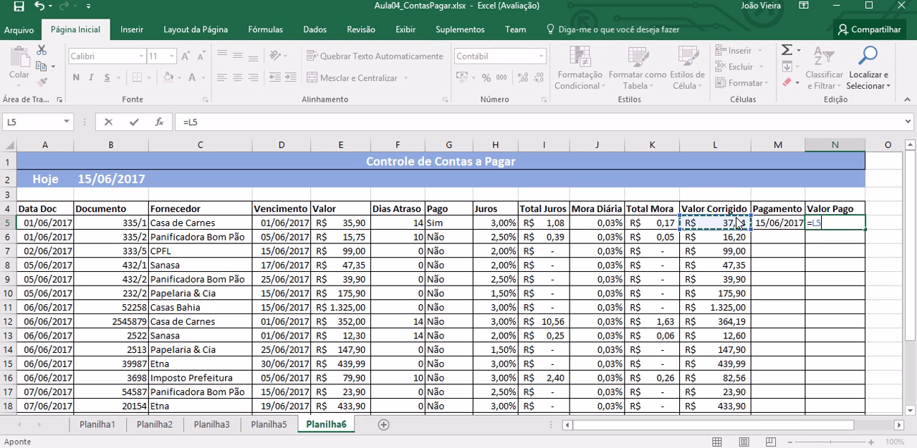
key("Return")
left_click(858, 224)
left_click_drag(865, 229, 860, 405)
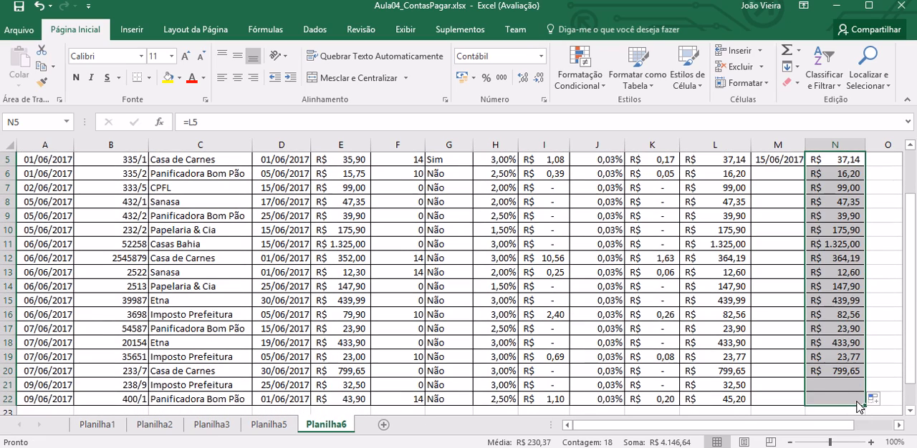
left_click(849, 162)
scroll(847, 168, "up", 1)
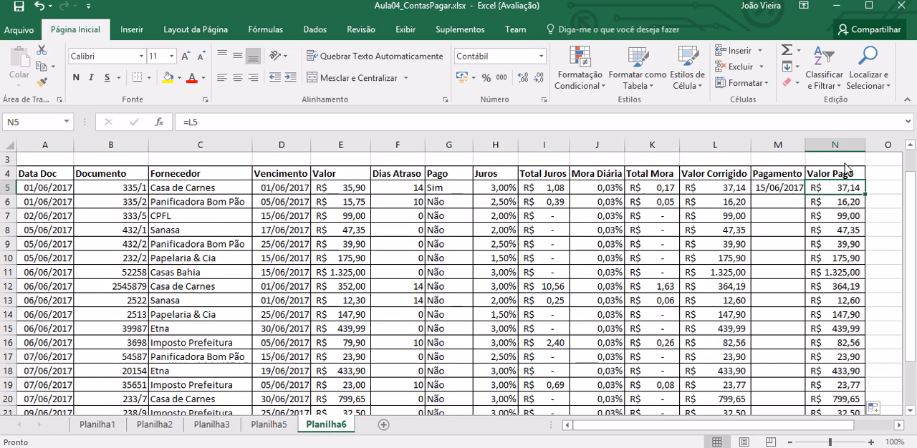
key("Down")
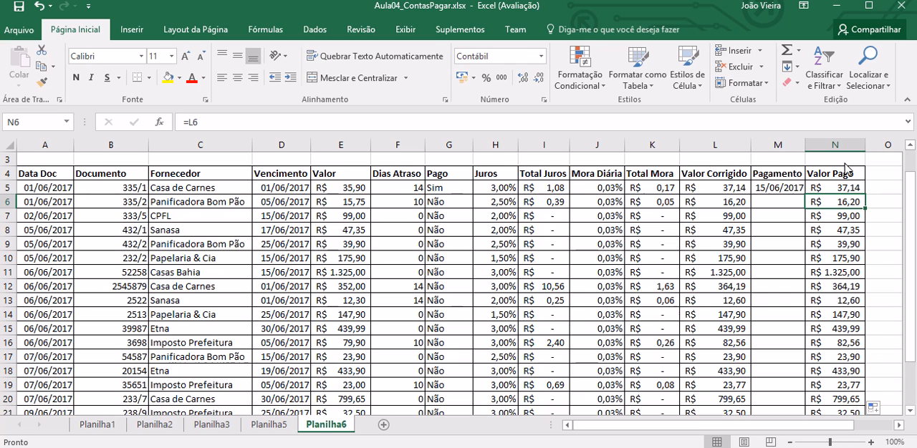
Step: Replace the Valor Pago formula in N5 with =SE(G5="Sim";L5;0)
key("Up")
type("=")
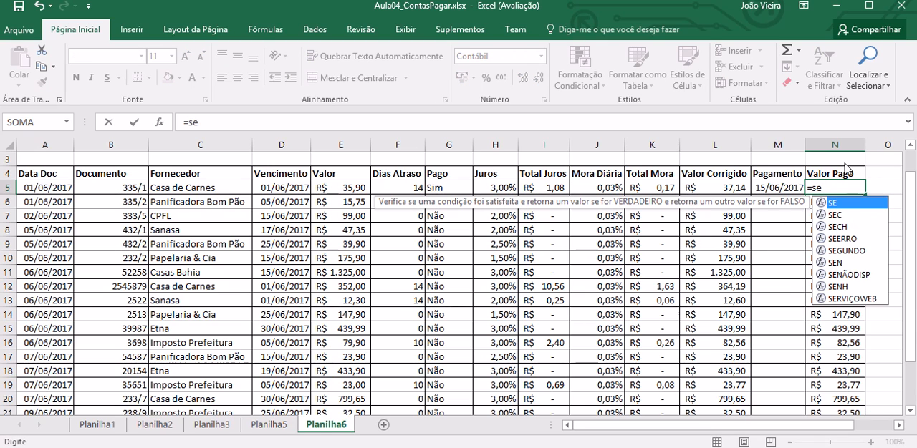
type("(")
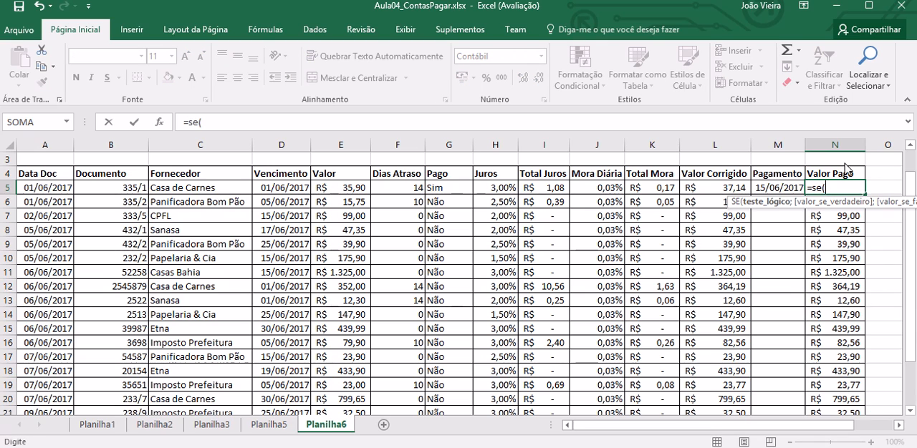
left_click(449, 195)
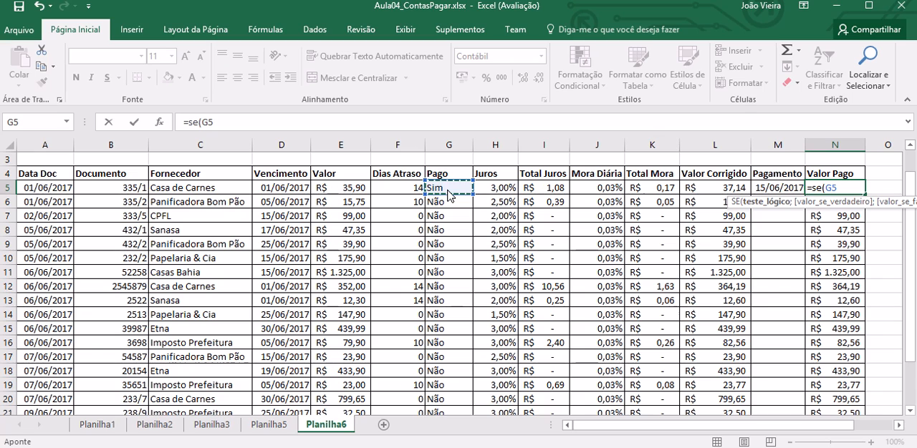
type("=\"Sim")
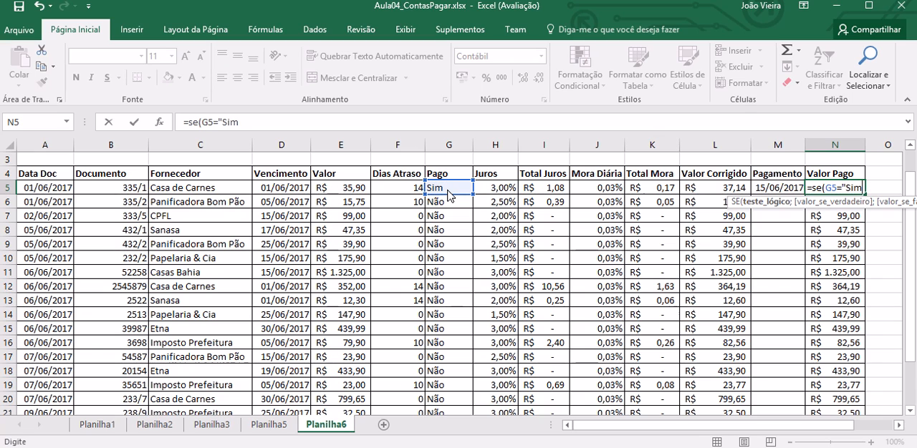
type("\";")
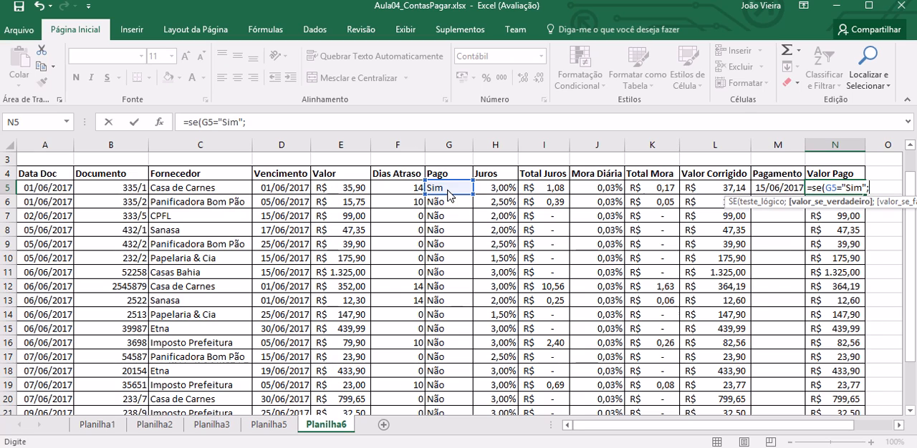
left_click(716, 191)
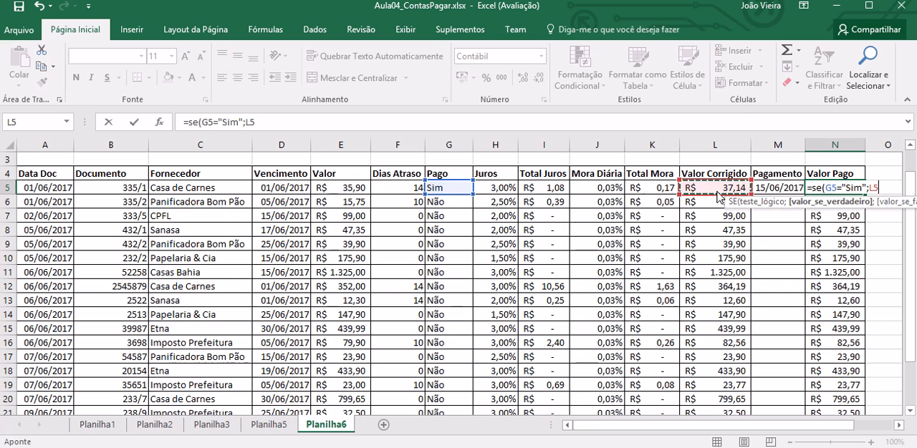
type(";")
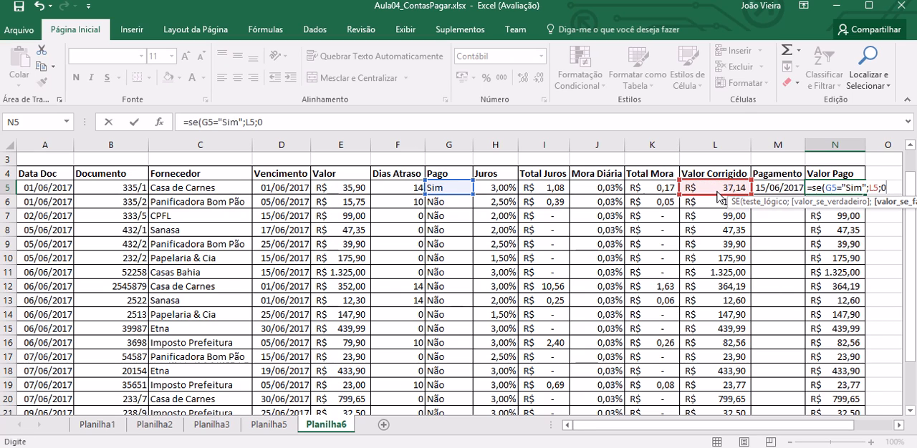
type("0)")
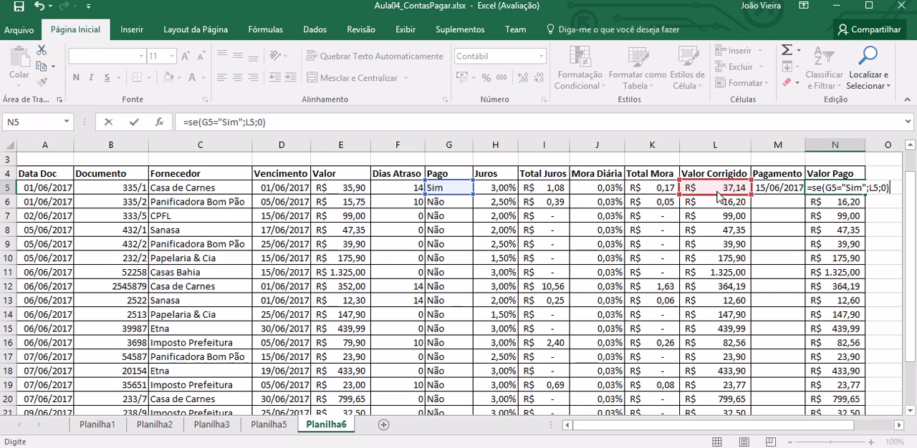
key("Return")
key("Up")
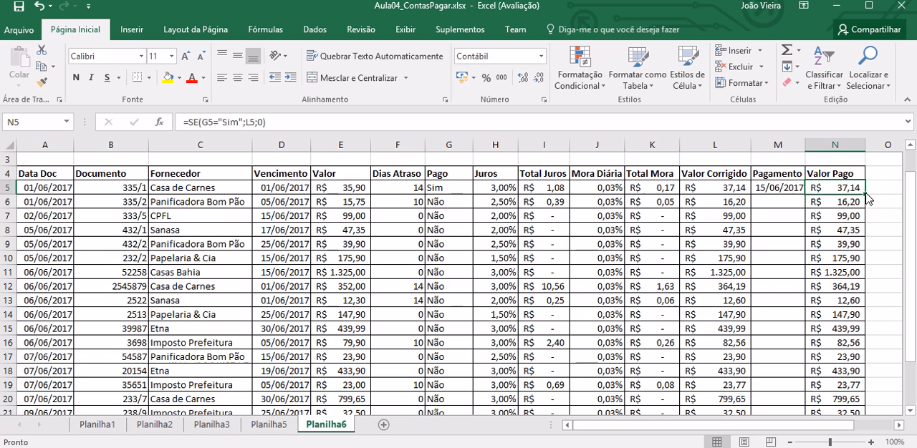
Step: Copy the conditional Valor Pago formula from N5 down through N22
left_click_drag(866, 195, 853, 399)
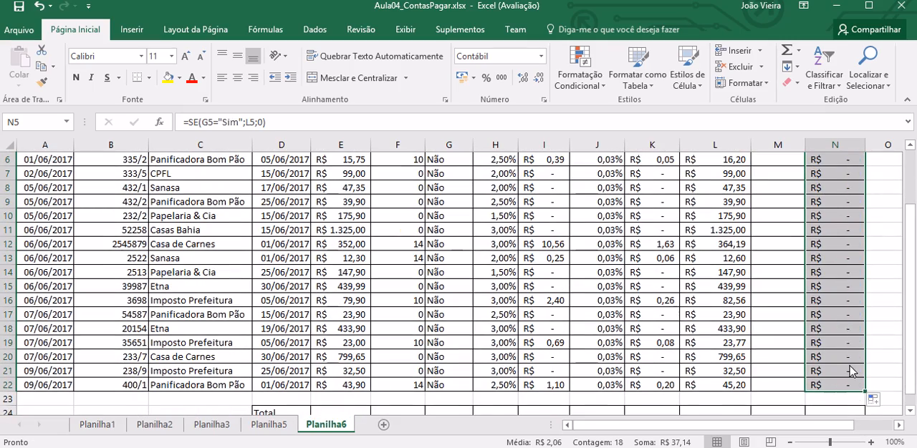
left_click(831, 247)
key("Up")
key("Up")
key("Up")
key("Up")
key("Up")
key("Up")
key("Up")
key("Up")
key("Up")
key("Up")
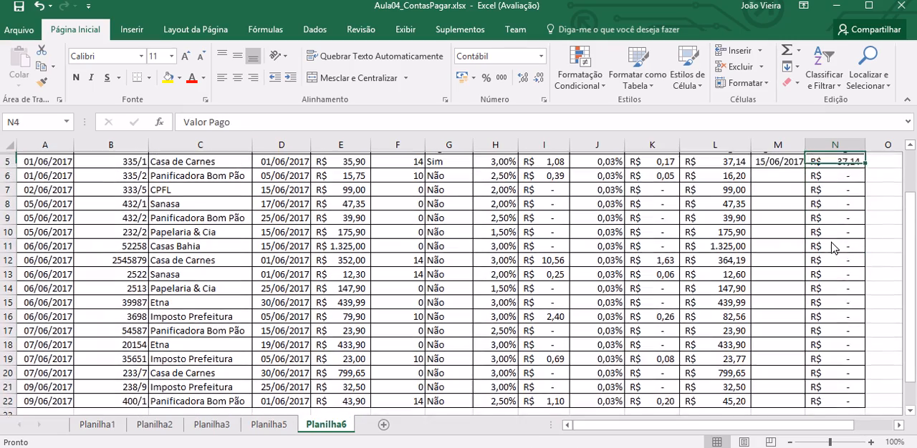
Step: Examine the second bill's cells across row 6, from Valor Pago back to Vencimento
key("Down")
key("Down")
key("Down")
key("Down")
key("Left")
key("Left")
key("Left")
key("Left")
key("Left")
key("Left")
key("Left")
key("Left")
key("Left")
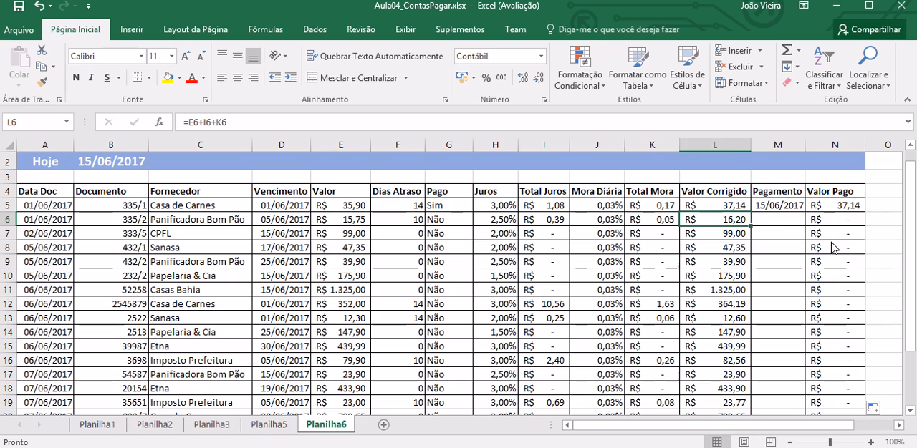
key("Left")
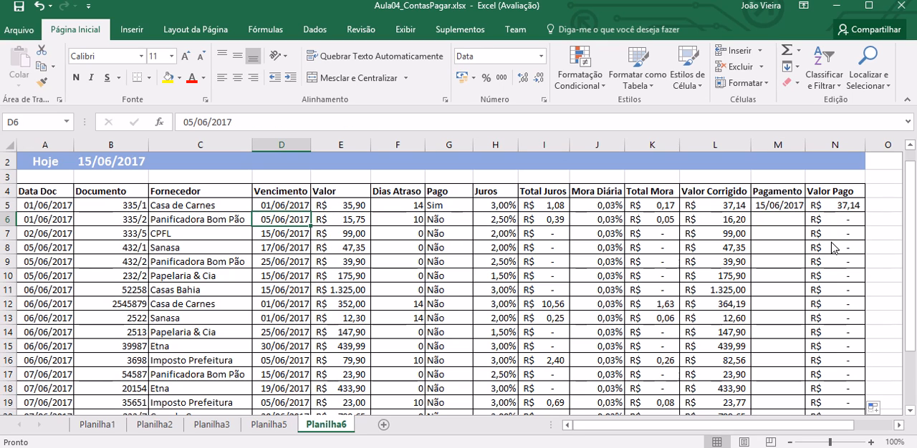
key("Right")
key("Right")
key("Right")
Step: Enter 15/06/2017 as the Pagamento date of the second bill in M6
key("Right")
key("Right")
key("Left")
key("Left")
key("Left")
key("Left")
key("Right")
key("Right")
key("Right")
key("Right")
key("Right")
key("Right")
key("Right")
key("Right")
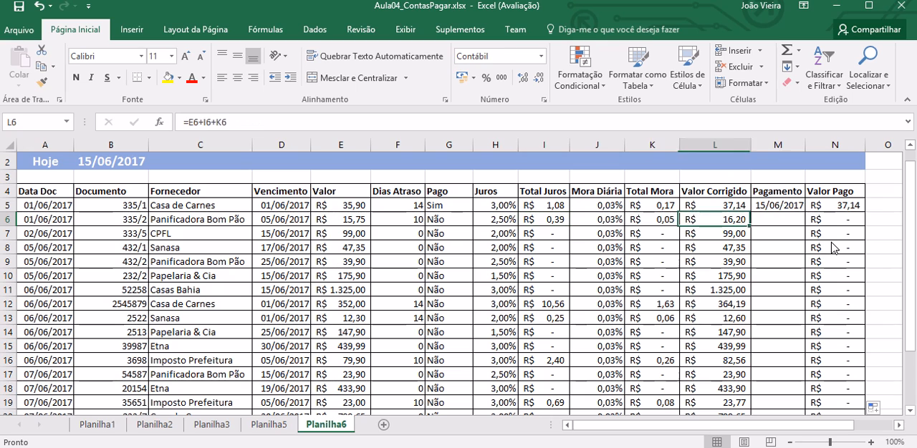
type("15/06/")
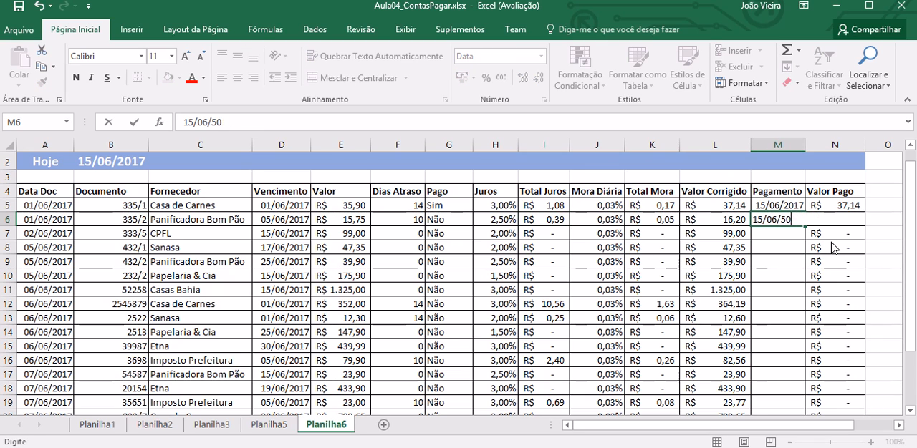
type("20")
key("Return")
Step: Set Pago in G6 to Sim and check the Valor Pago cell N6
key("Up")
key("Left")
key("Left")
key("Left")
key("Left")
key("Left")
key("Left")
type("Sim")
key("Return")
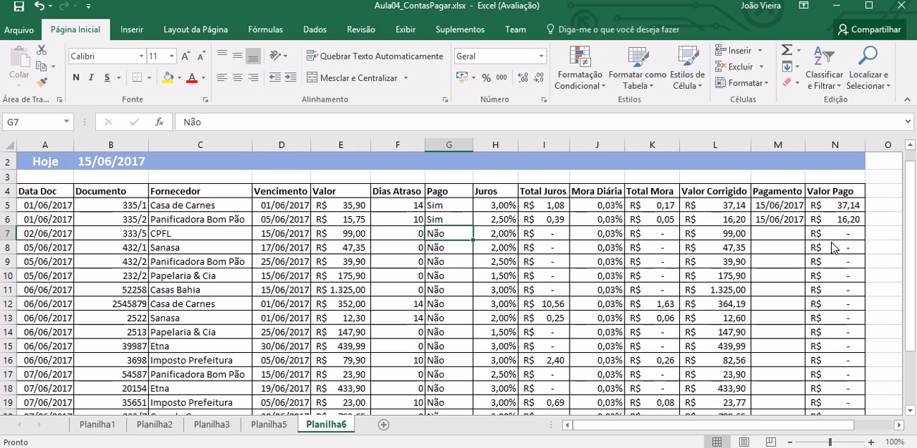
left_click(847, 220)
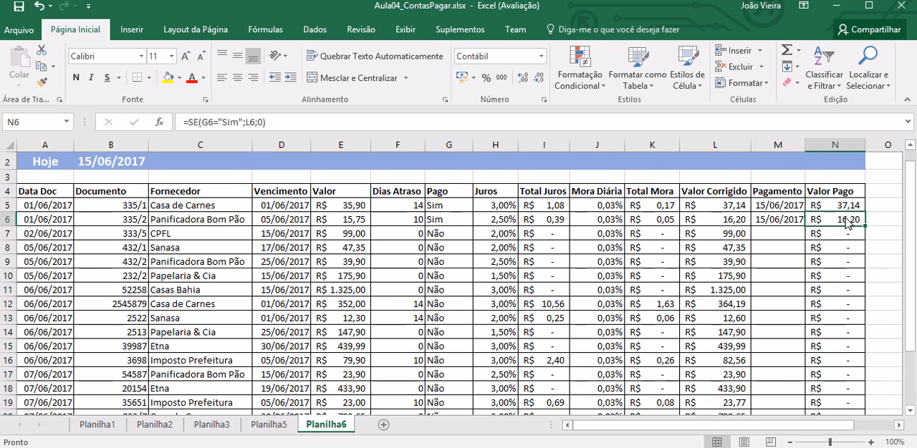
Step: Enter 15/06/2017 as the Pagamento date of the overdue Casa de Carnes bill in M12
key("Left")
key("Left")
key("Left")
key("Left")
key("Left")
key("Left")
key("Left")
key("Left")
key("Left")
key("Left")
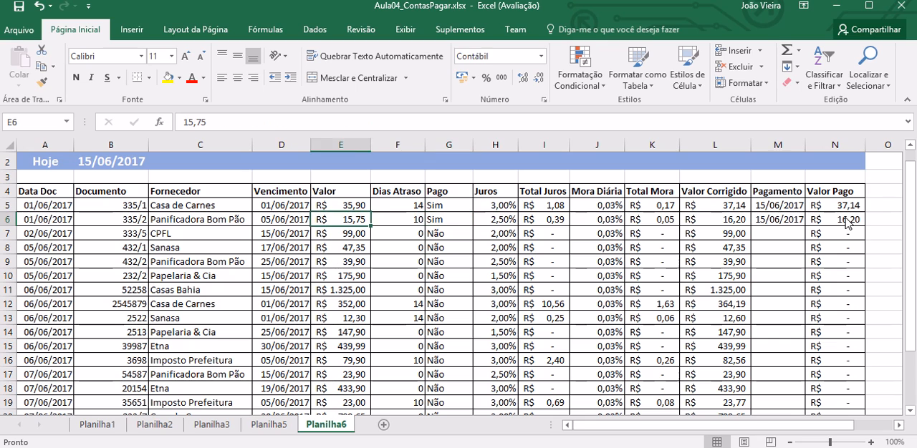
key("Down")
key("Down")
key("Down")
key("Down")
key("Down")
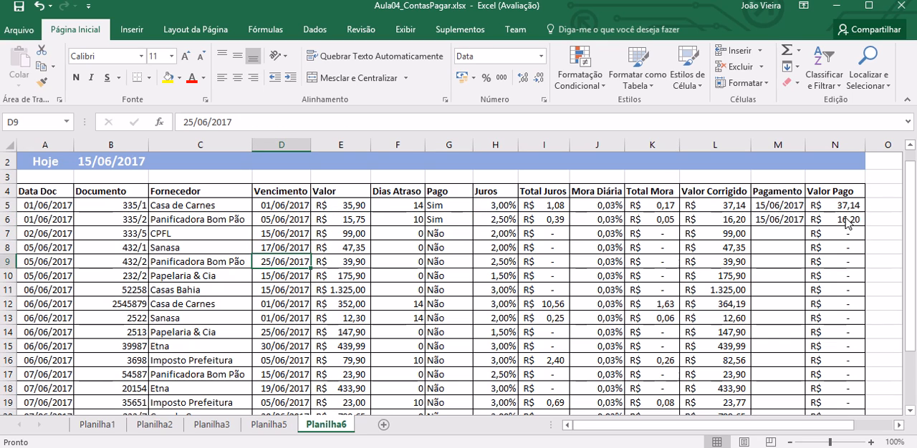
key("Down")
key("Right")
key("Right")
key("Right")
key("Right")
key("Right")
key("Right")
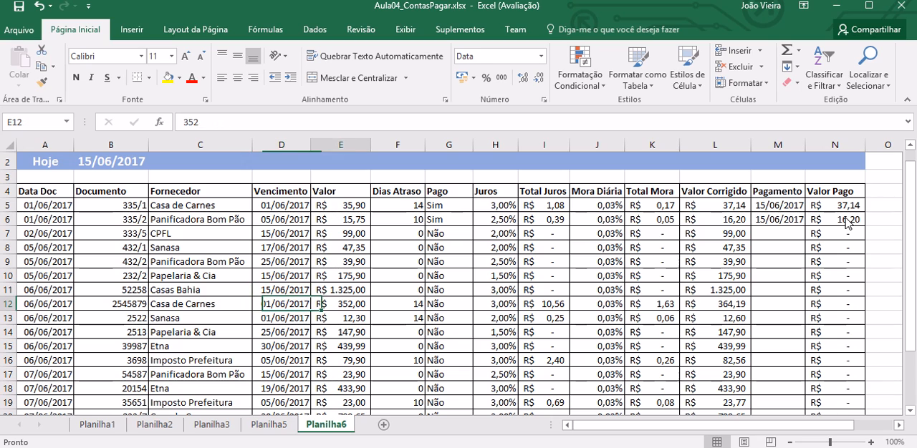
key("Right")
key("Right")
key("Right")
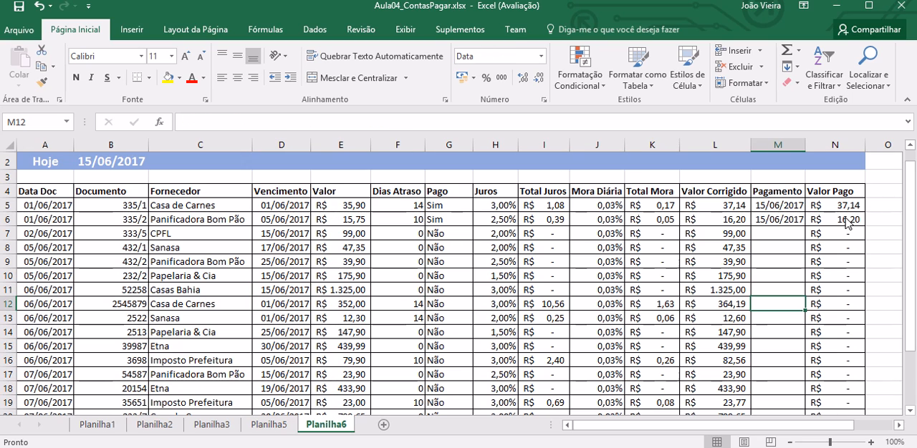
type("15/06/2")
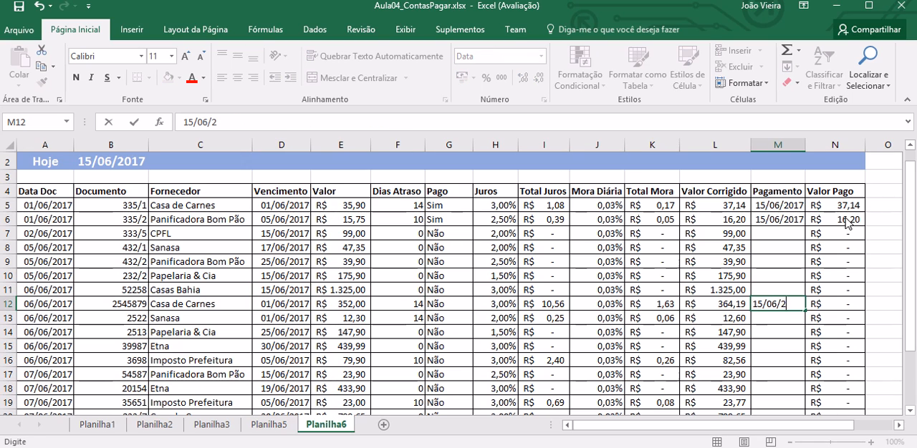
Step: Set Pago to Sim in G12 for the Casa de Carnes bill
key("Left")
key("Left")
key("Left")
key("Left")
key("Left")
key("Left")
key("Down")
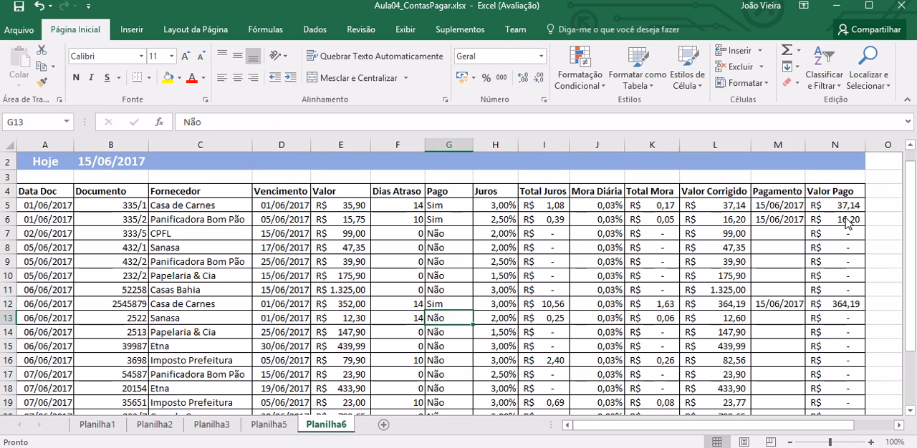
Step: Enter 15/06/2017 as the Pagamento date of the overdue Sanasa bill in M13
key("Right")
key("Right")
key("Right")
key("Right")
key("Right")
key("Right")
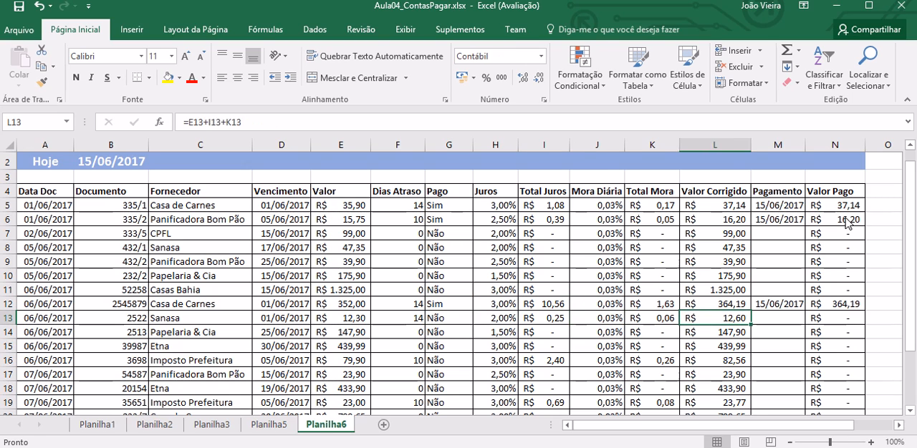
type("15")
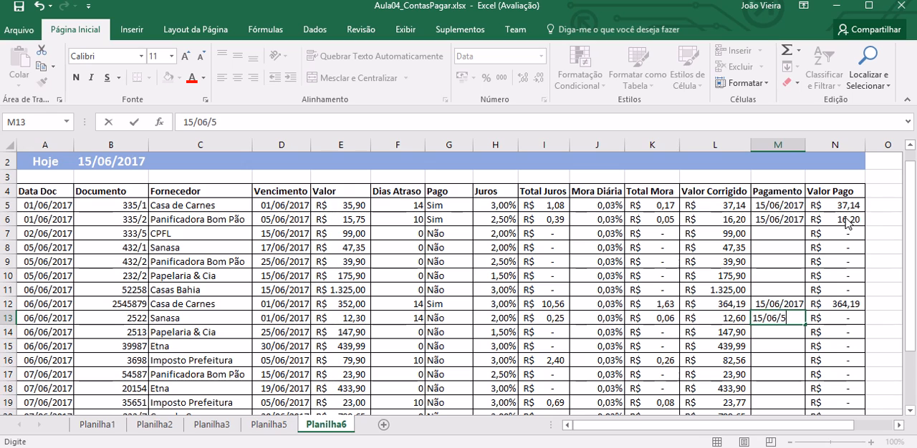
type("/06/2017")
Step: Set Pago to Sim in G13 for the Sanasa bill
key("Left")
key("Left")
key("Left")
key("Left")
key("Left")
key("Left")
key("Left")
key("Right")
type("Sim")
key("Return")
Step: Enter 15/06/2017 as the Pagamento date of the overdue Imposto Prefeitura bill in M16
key("Down")
key("Down")
key("Right")
key("Right")
key("Right")
key("Right")
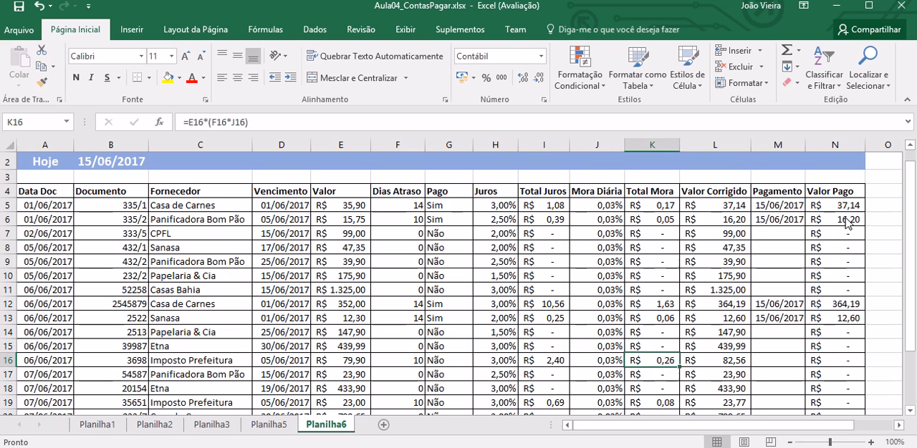
key("Right")
key("Right")
type("16")
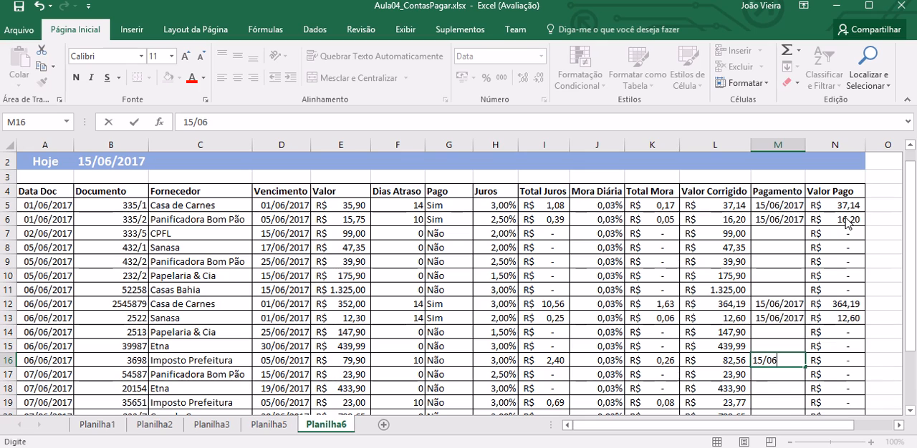
Step: Set Pago to Sim in G16 for the Imposto Prefeitura bill
key("Left")
key("Left")
key("Left")
key("Left")
key("Left")
key("Left")
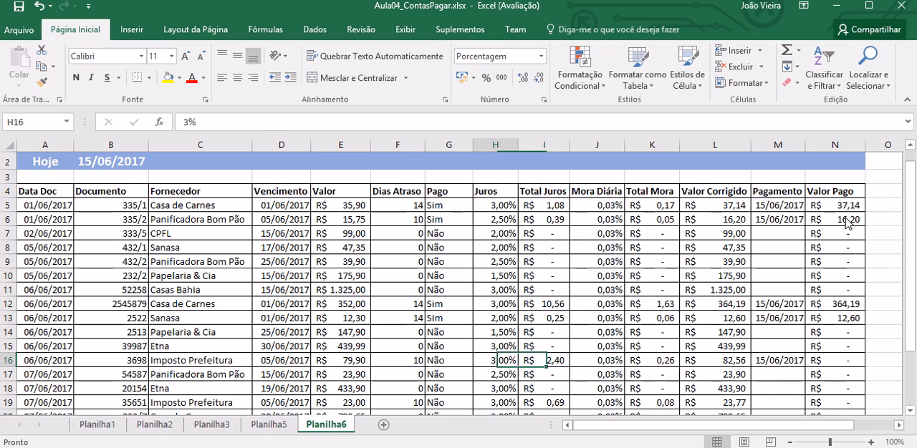
type("Sim")
key("Return")
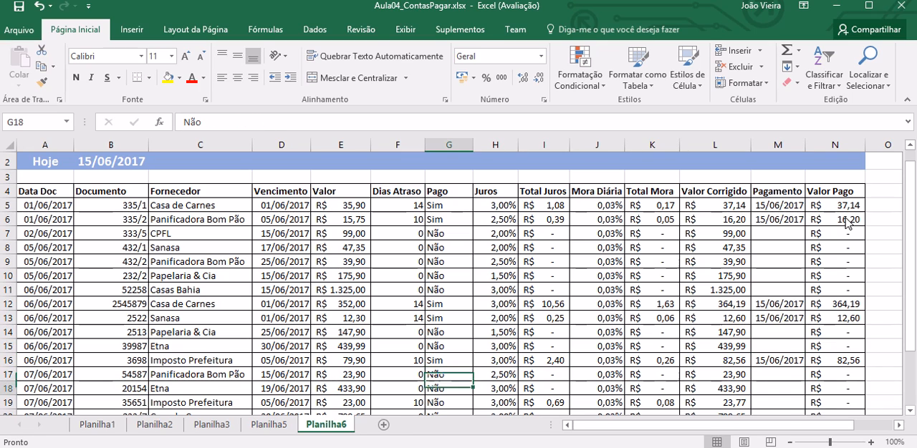
Step: Enter 15/06/2017 as the Pagamento date of the overdue Imposto Prefeitura bill in M19
key("Down")
key("Down")
key("Right")
key("Right")
key("Right")
key("Right")
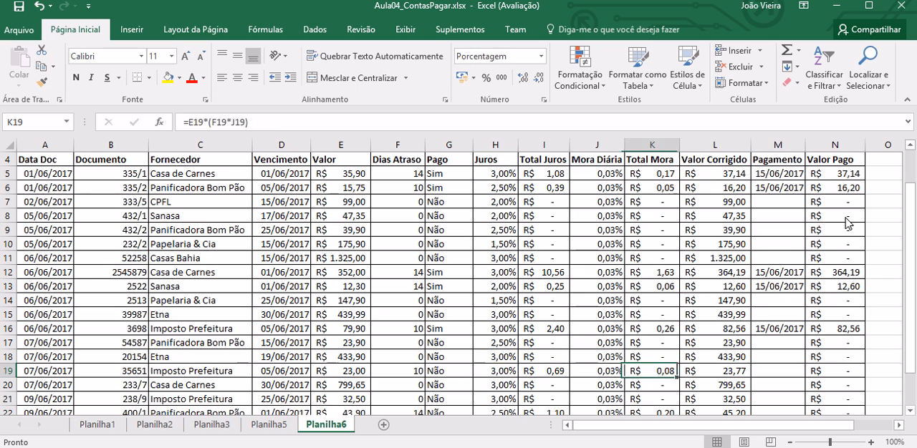
key("Right")
key("Right")
type("15/06/2017")
Step: Set Pago to Sim in G19 for the Imposto Prefeitura bill
key("Left")
key("Left")
key("Left")
key("Left")
key("Left")
key("Left")
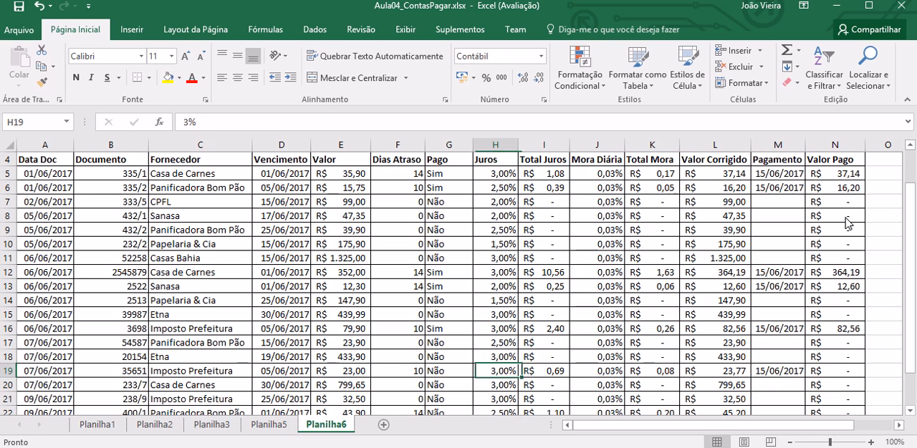
type("Sim")
key("Return")
Step: Enter 15/06/2017 as the Pagamento date of the overdue Panificadora Bom Pão bill in M22
key("Down")
key("Down")
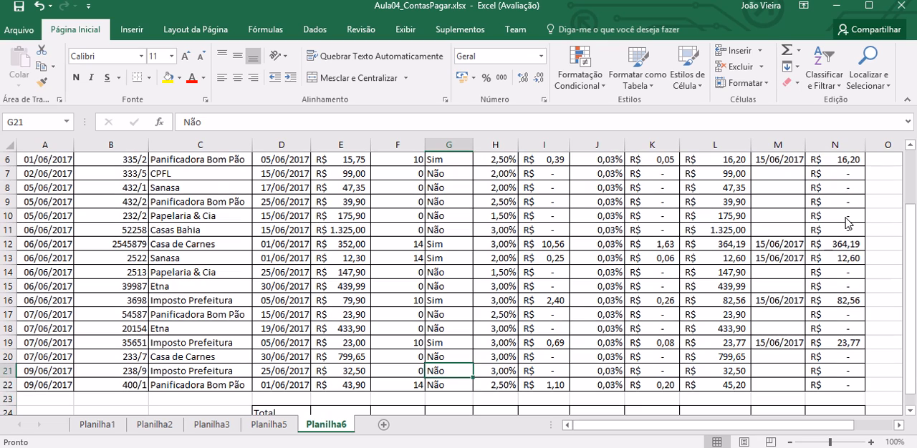
key("Right")
key("Right")
key("Right")
key("Right")
key("Right")
key("Right")
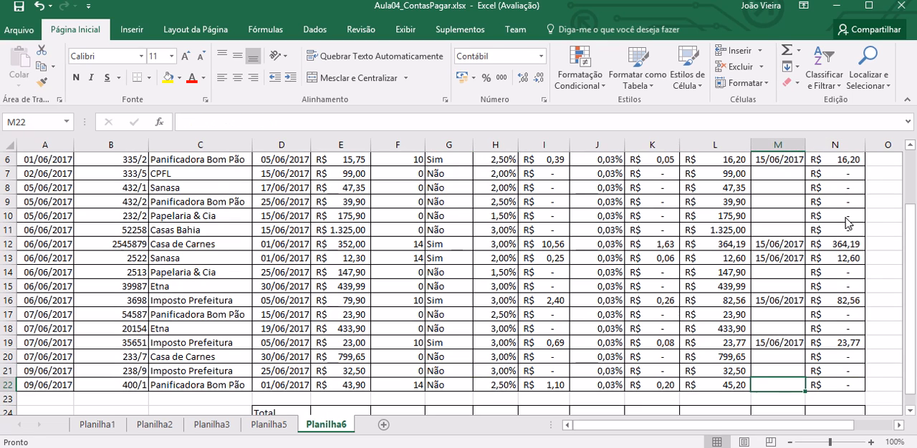
type("15/")
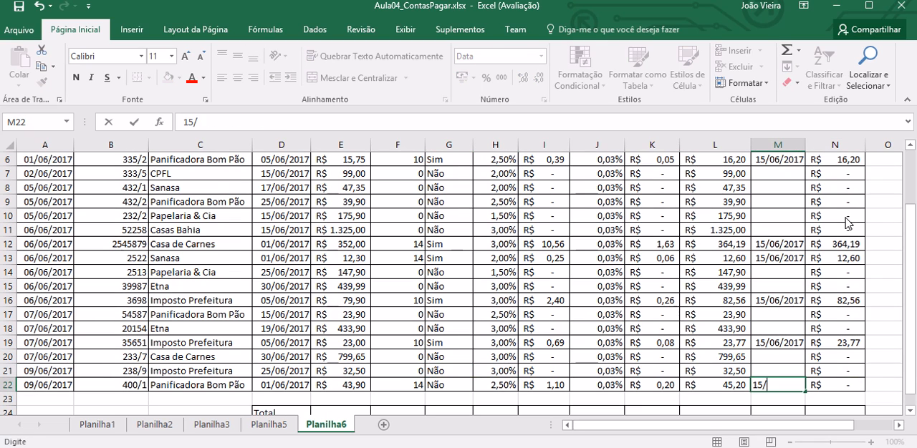
type("06/2017")
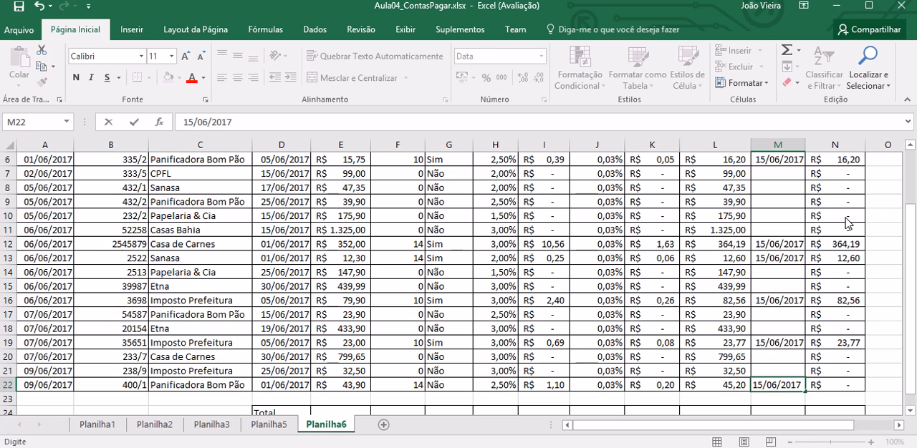
Step: Set Pago to Sim in G22 for the Panificadora Bom Pão bill
key("Left")
key("Left")
key("Left")
key("Left")
key("Left")
key("Left")
key("Left")
key("Right")
type("Sim")
key("Up")
key("Up")
key("Up")
Step: Review the bills' Pago and Valor columns from the headers down to the Total row
key("ctrl+Home")
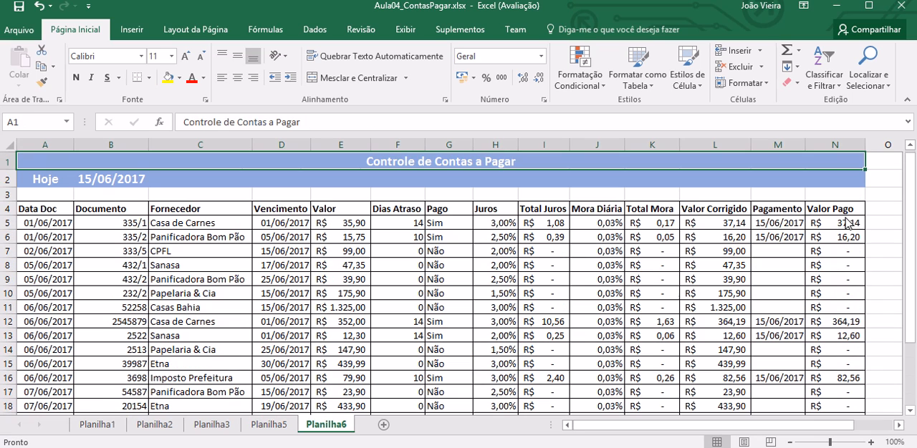
key("Down")
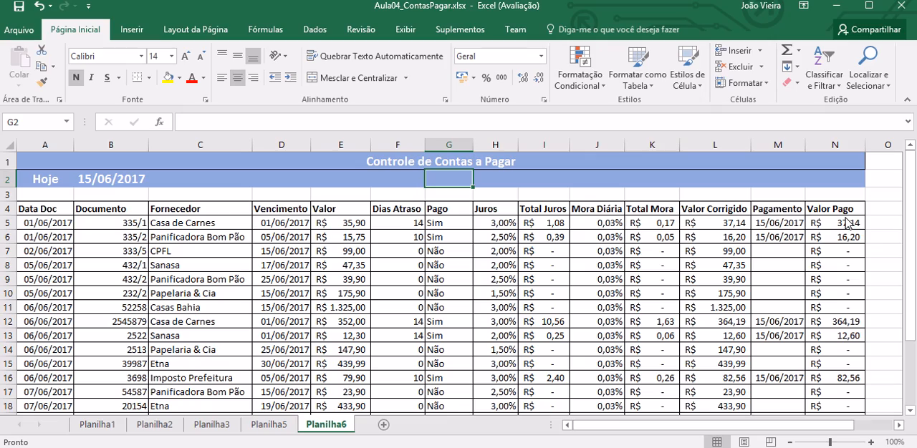
key("Down")
key("Down")
key("Down")
key("Down")
key("Down")
key("Down")
key("Down")
key("Down")
key("Down")
key("Down")
key("Down")
key("Down")
key("Down")
key("Down")
key("Down")
key("Down")
key("Down")
key("Down")
key("Down")
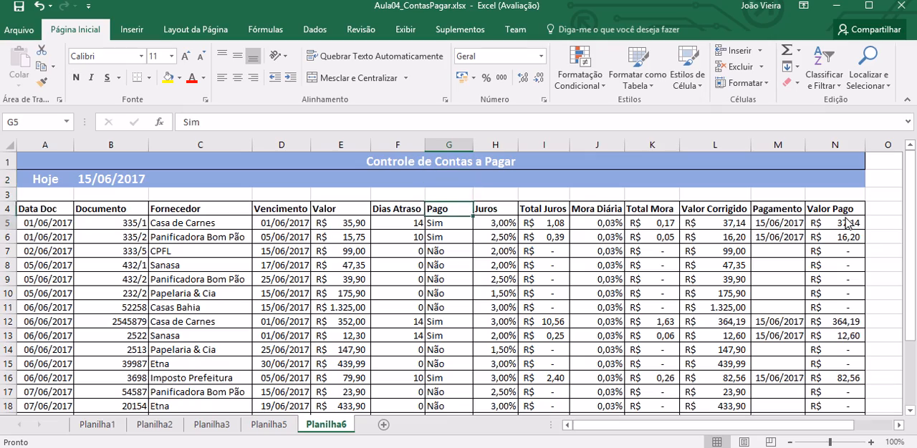
key("Down")
key("Down")
key("Down")
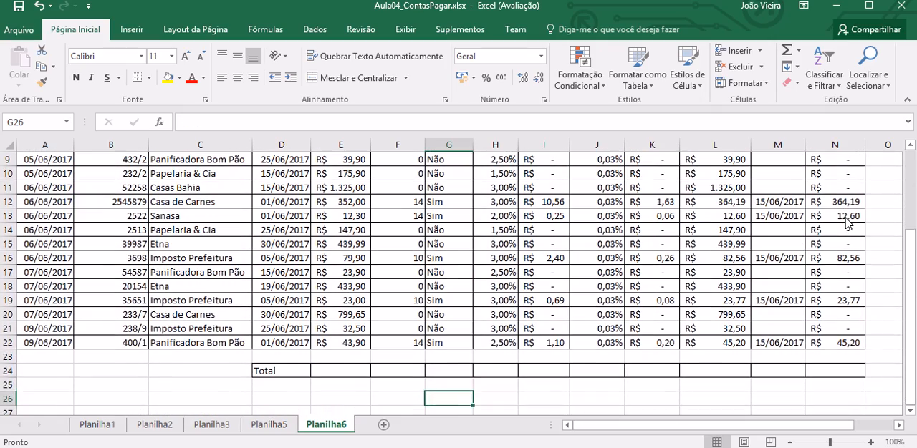
key("Left")
key("Left")
key("Up")
key("Up")
key("Up")
key("Up")
key("Up")
key("Up")
key("Up")
key("Up")
key("Up")
key("Up")
key("Up")
key("Up")
key("Up")
key("Up")
key("Up")
key("Up")
key("Up")
key("Up")
key("Up")
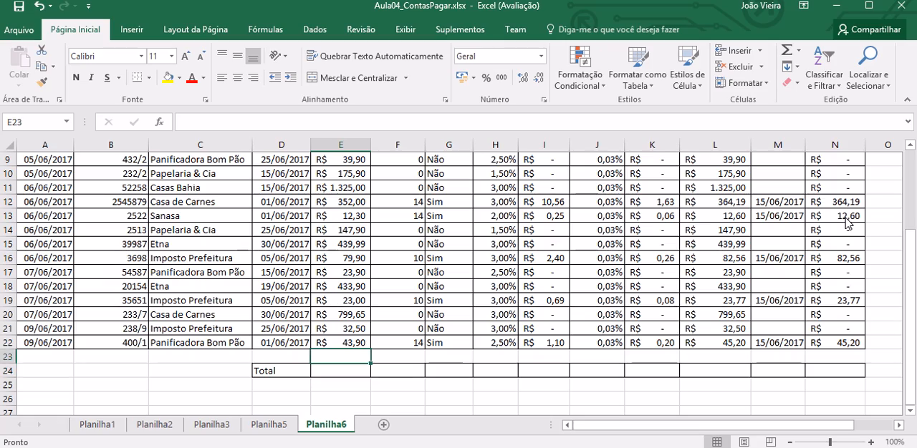
key("Up")
key("Up")
key("Down")
key("Down")
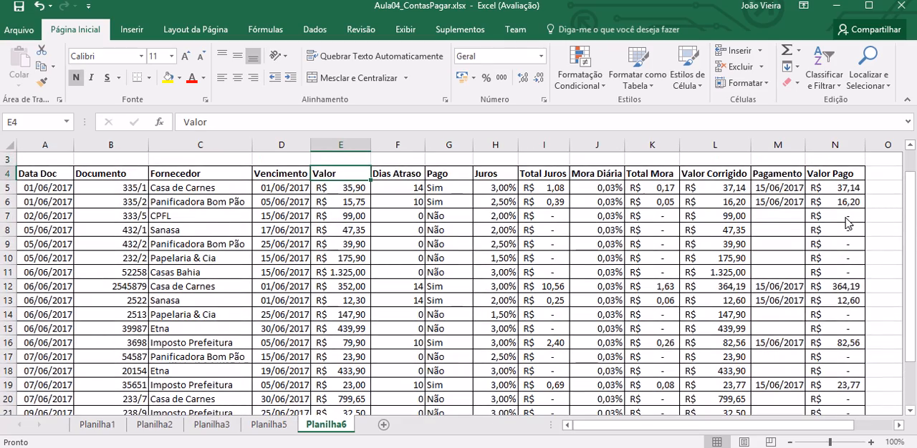
key("Down")
key("Down")
key("Down")
key("Down")
key("Down")
key("Down")
key("Down")
key("Down")
key("Down")
key("Down")
key("Down")
key("Down")
key("Down")
key("Down")
key("Down")
key("Down")
key("Down")
key("Down")
key("Down")
key("Down")
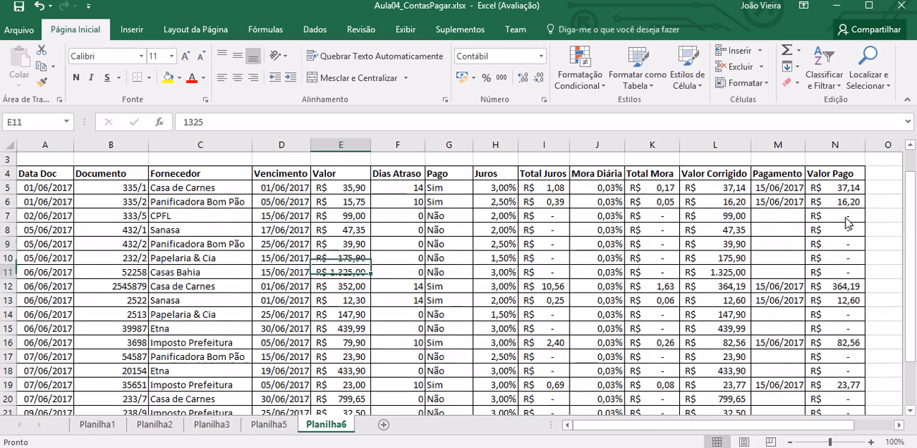
Step: Total the Valor column in E24 with =soma(E5:E22)
key("Up")
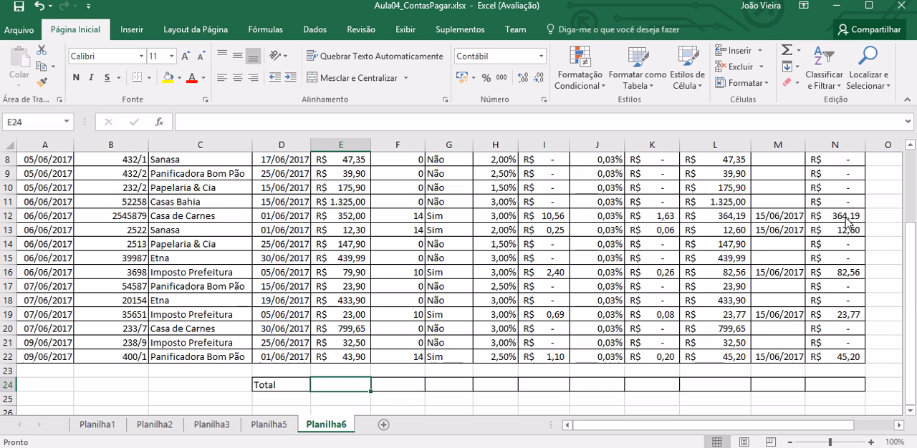
type("=soma(")
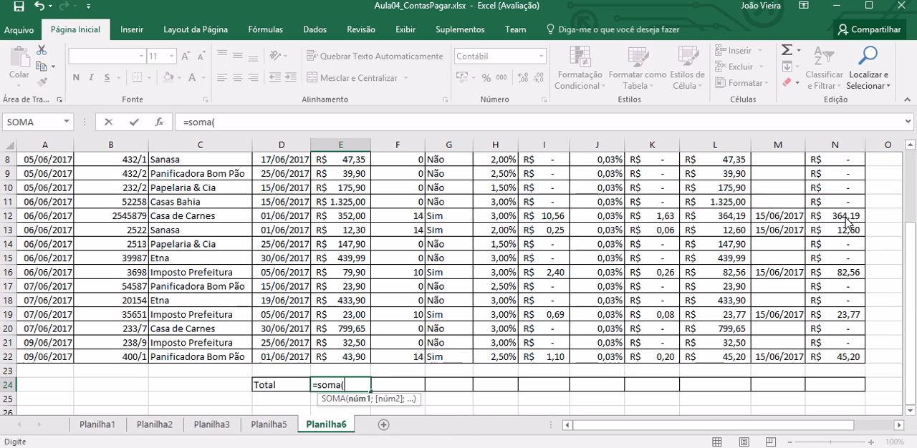
left_click_drag(910, 271, 910, 201)
left_click_drag(367, 225, 345, 389)
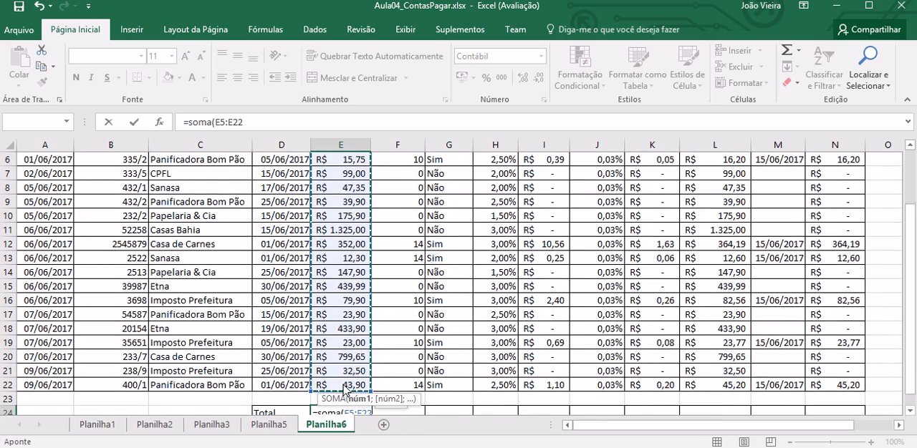
type(")")
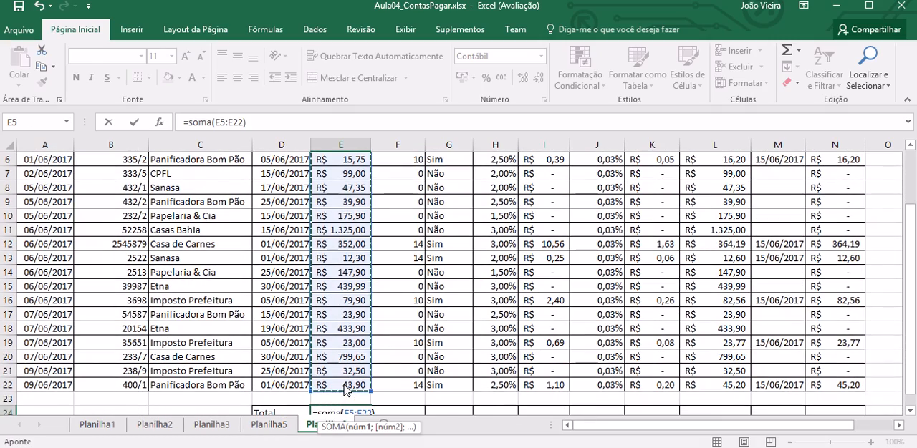
key("Return")
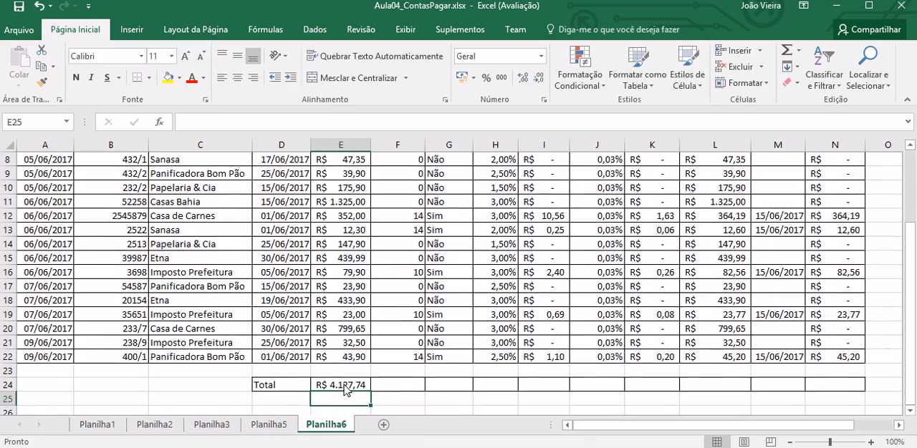
Step: Total the Total Juros column in I24 with a soma formula over I5:I22
left_click(543, 387)
type("=soma(")
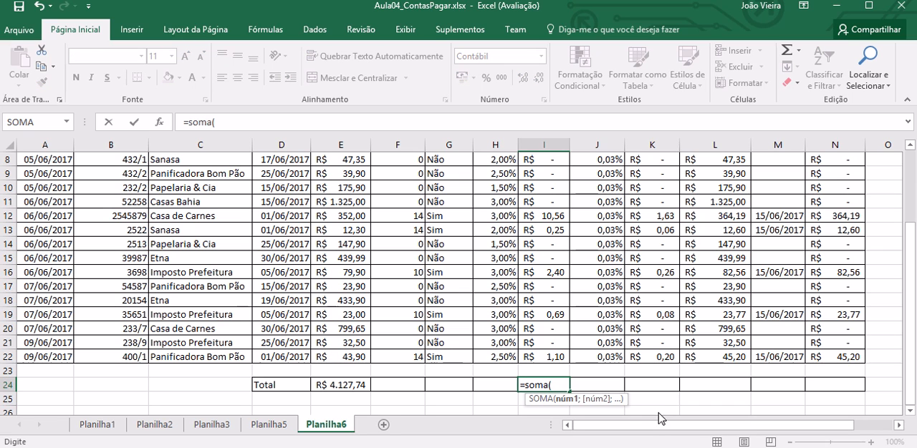
left_click(723, 370)
left_click_drag(909, 359, 909, 290)
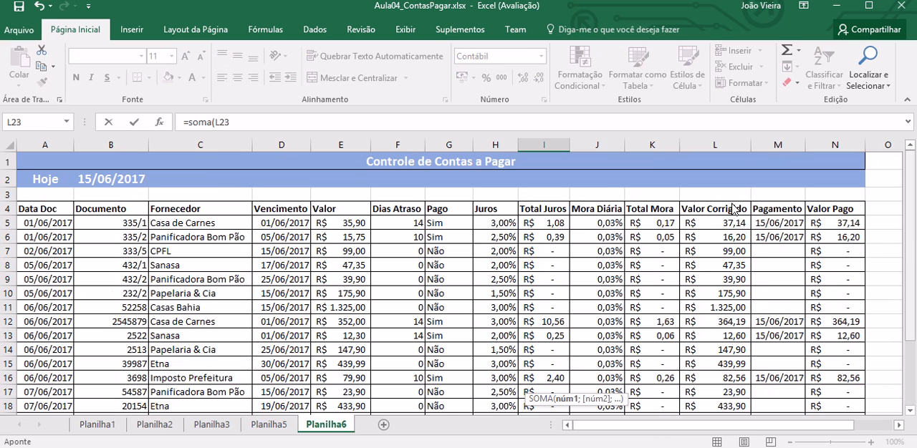
left_click_drag(539, 225, 550, 391)
key("Return")
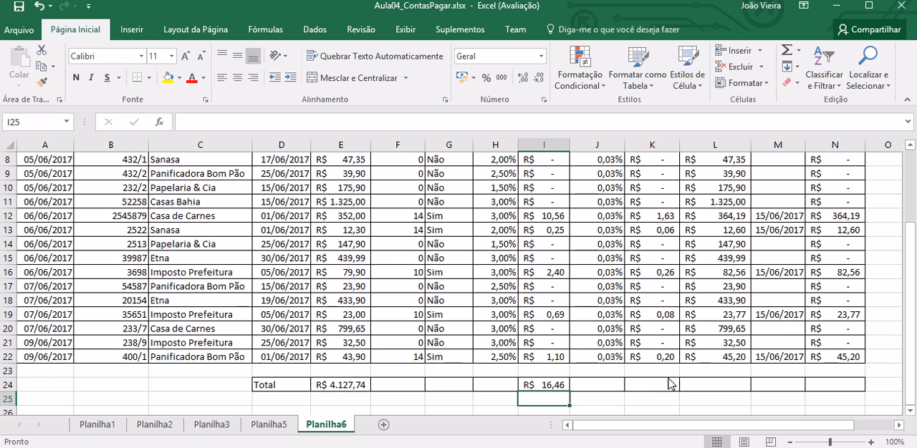
Step: Total the Total Mora column in K24 with =soma(K5:K22)
left_click(655, 388)
left_click_drag(908, 319, 909, 262)
type("=soma")
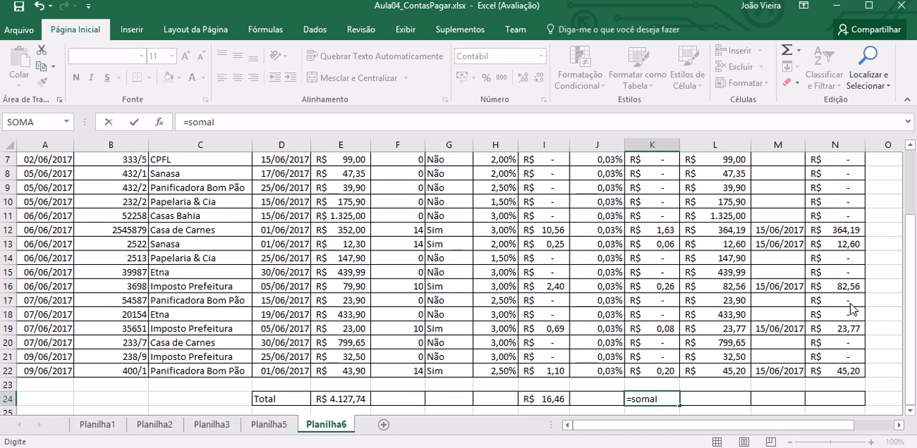
type("(")
left_click_drag(905, 338, 907, 260)
left_click_drag(665, 224, 659, 396)
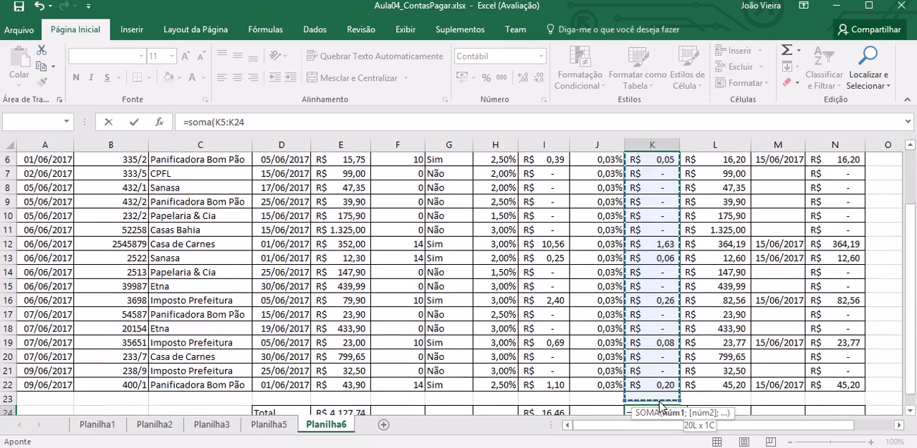
type(")")
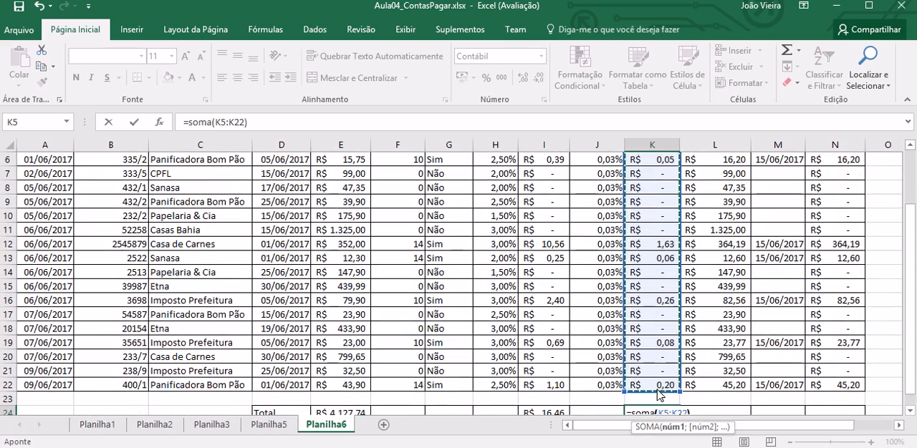
key("Return")
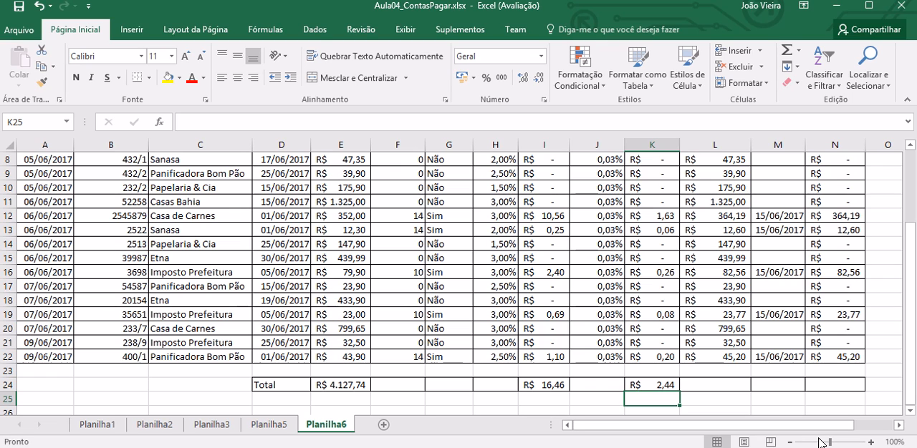
Step: Total the Valor Corrigido column in L24 with =soma(L5:L22)
key("alt")
key("Right")
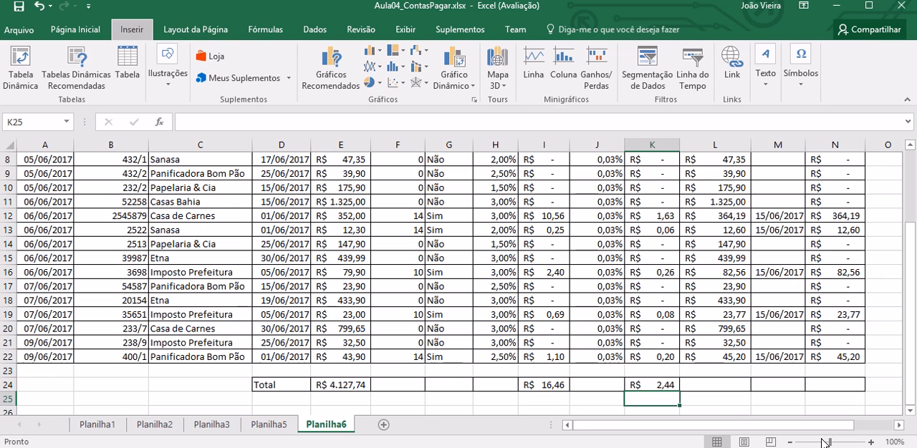
left_click(724, 389)
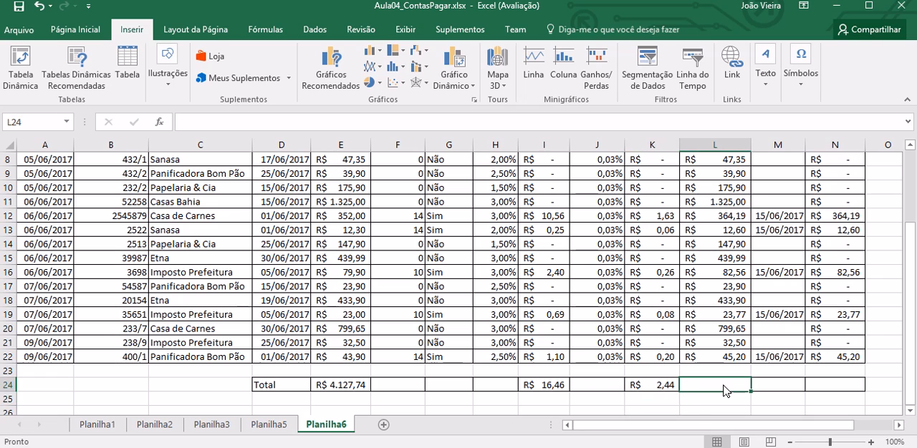
type("=")
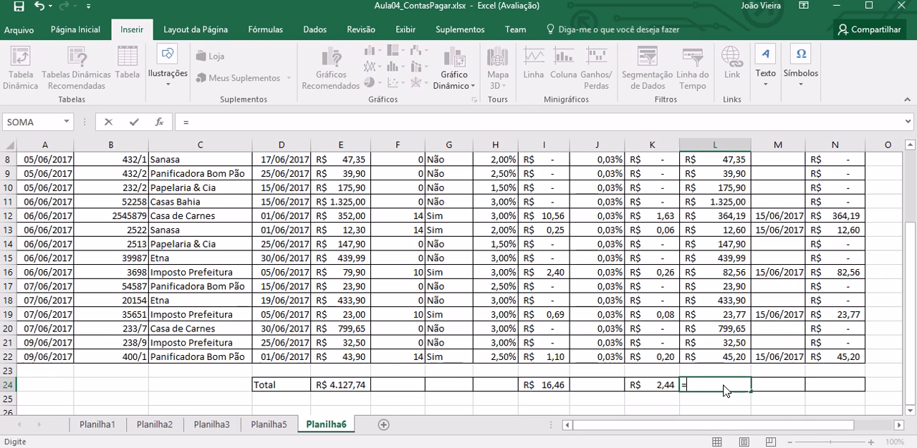
type("soma(")
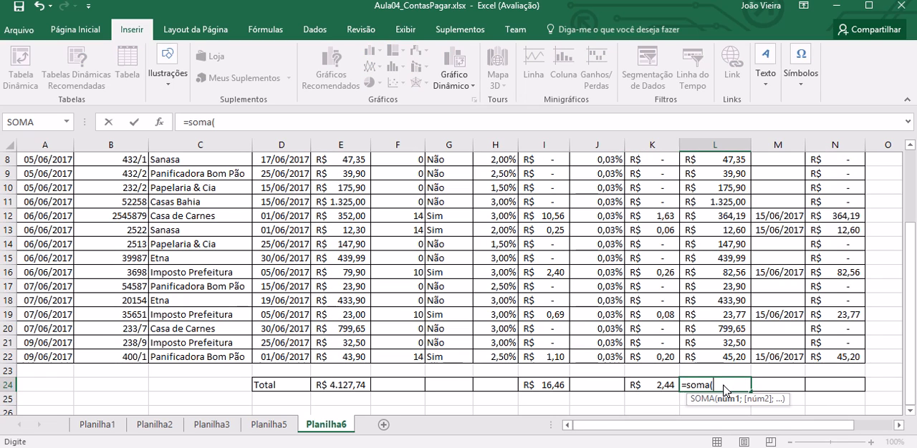
left_click_drag(911, 294, 913, 227)
left_click_drag(714, 197, 718, 428)
type(")")
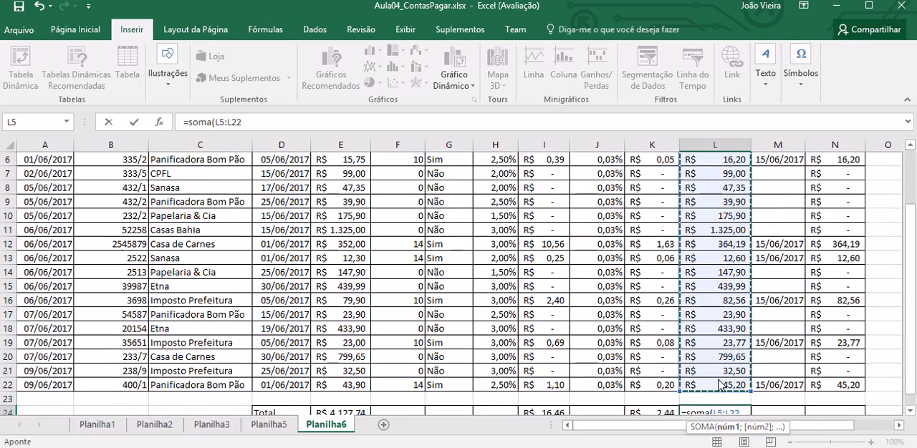
key("Return")
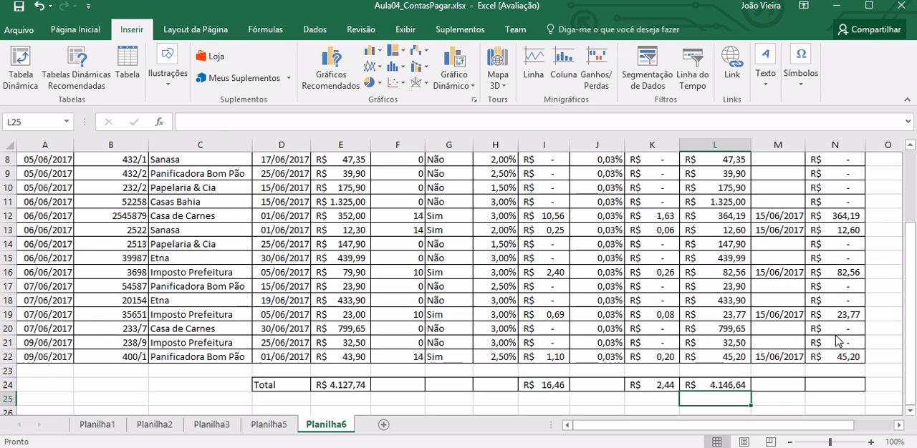
Step: Total the Valor Pago column in N24 with =soma(N5:N22)
key("Up")
key("Right")
key("Right")
type("=soma")
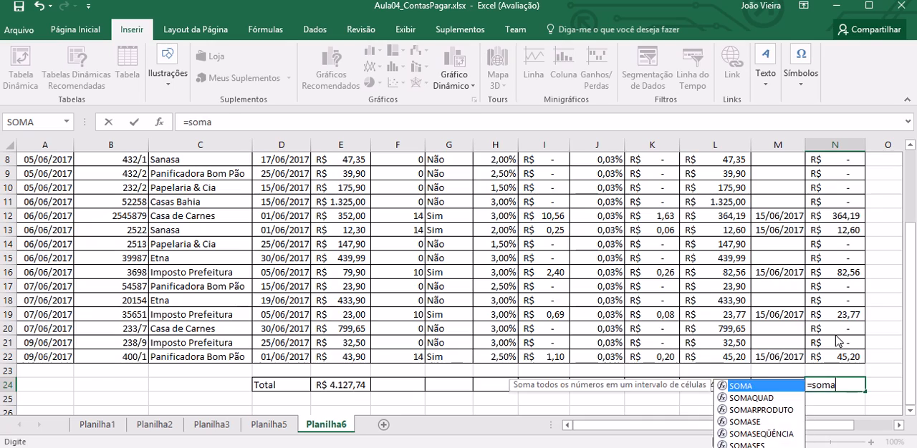
type("(")
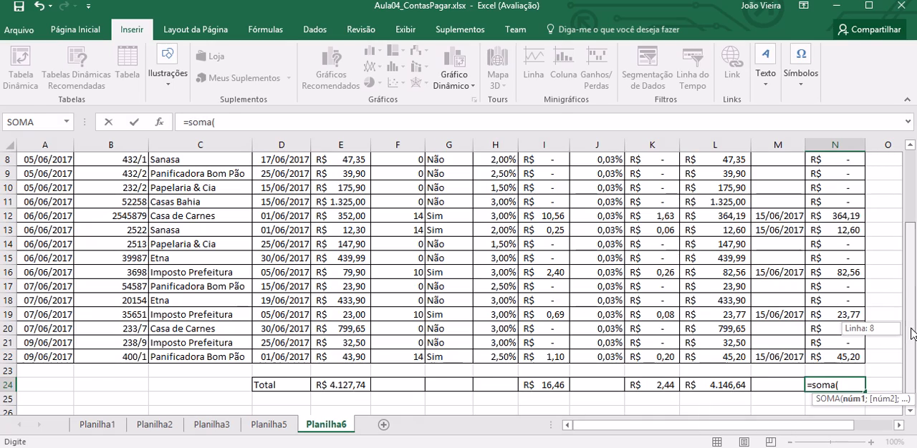
scroll(847, 205, "up", 2)
left_click_drag(848, 193, 839, 389)
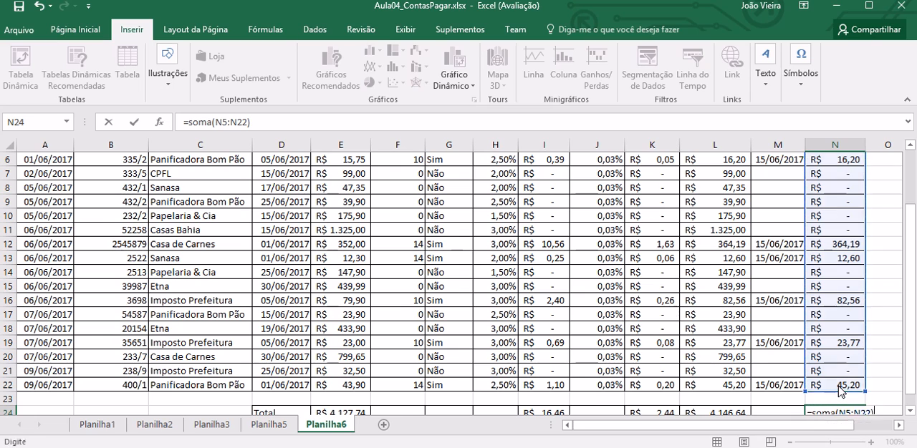
key("Return")
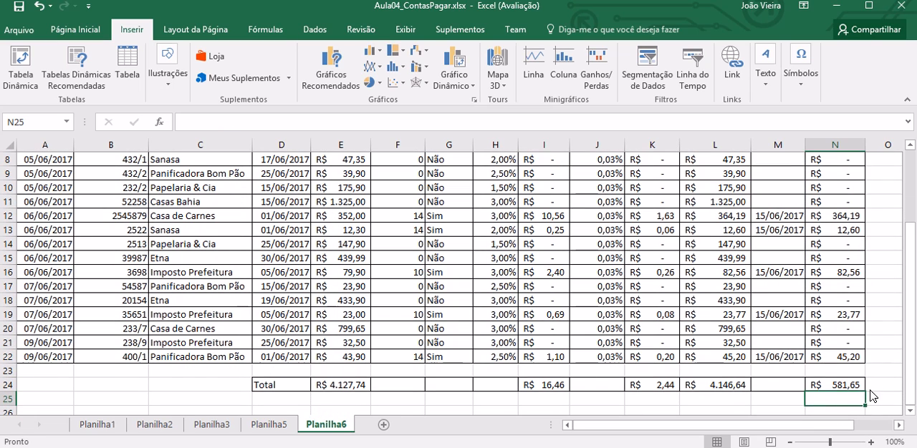
left_click_drag(908, 364, 911, 343)
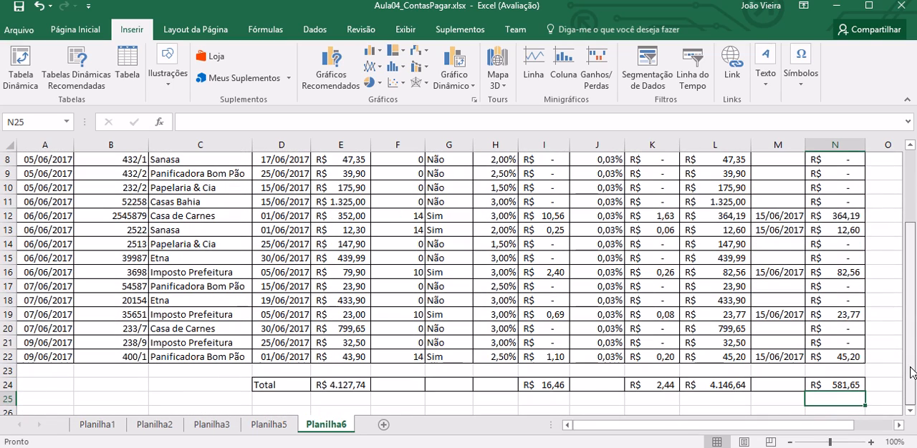
left_click(726, 399)
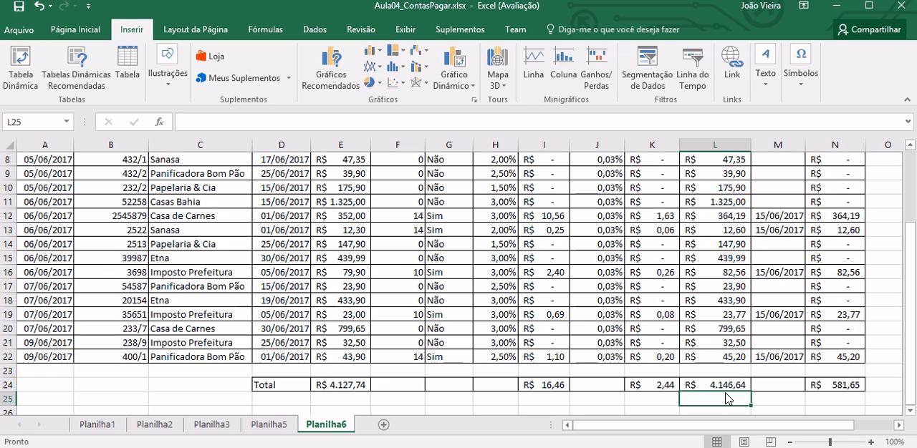
key("Up")
key("Right")
key("Right")
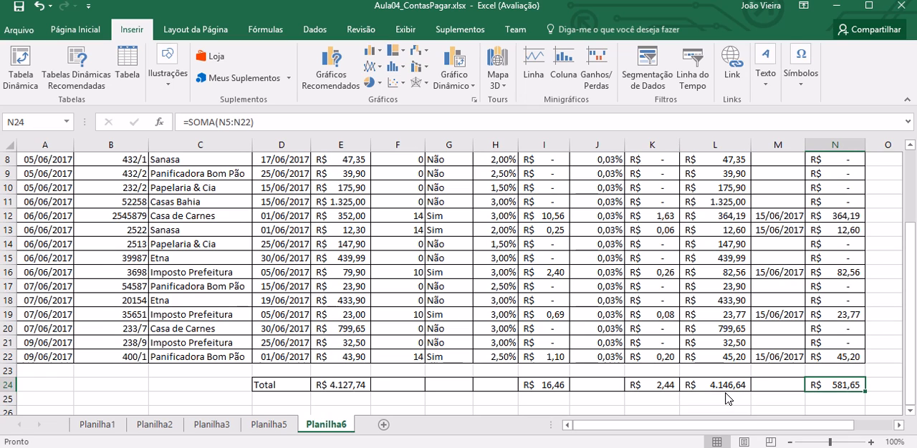
Step: Enter the payment date 15/06/2017 in M17 for the Panificadora Bom Pão bill of document 54587
key("Up")
key("Up")
key("Up")
key("Up")
key("Up")
key("Left")
key("Left")
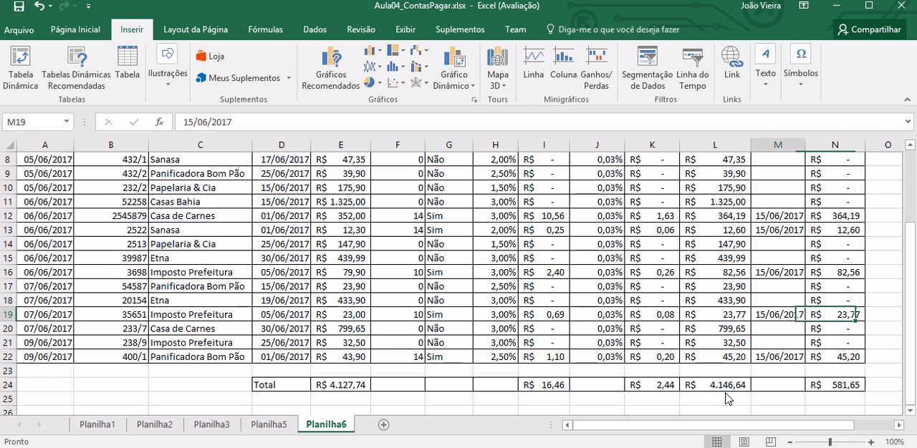
key("Left")
key("Left")
key("Left")
key("Left")
key("Left")
key("Left")
key("Up")
key("Up")
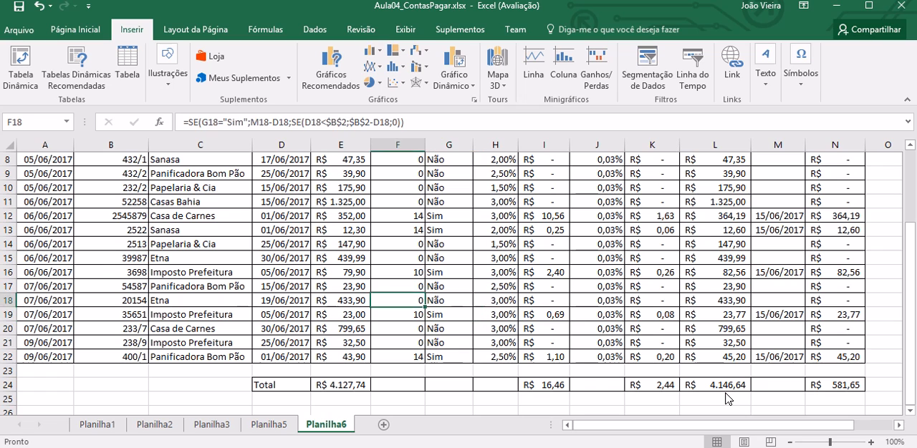
key("Right")
key("Right")
key("Right")
key("Right")
key("Right")
key("Right")
key("Right")
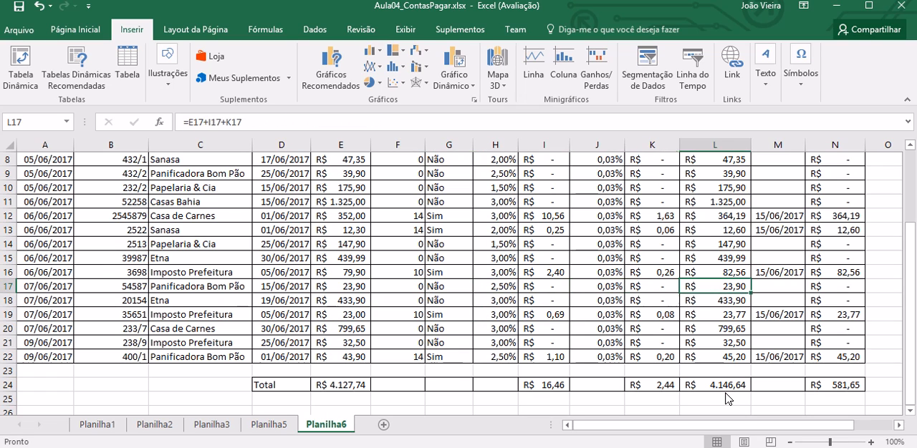
type("15/06/0")
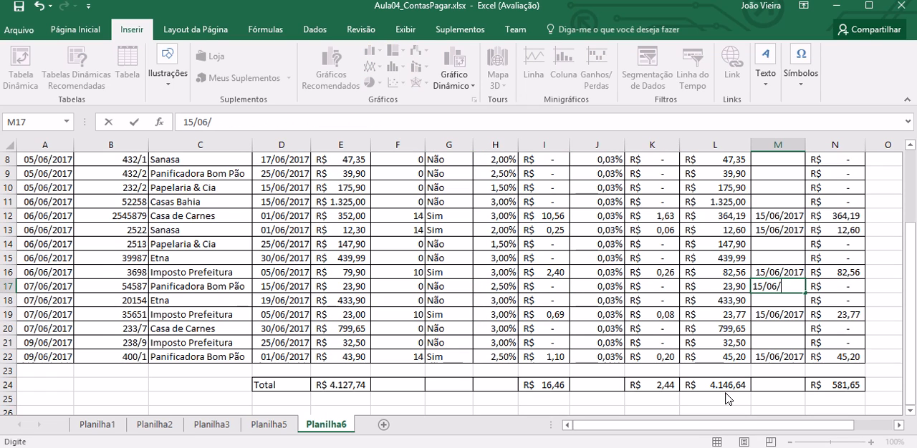
key("BackSpace")
type("2017")
Step: Mark the Panificadora Bom Pão bill in row 17 as paid by setting its Pago cell G17 to Sim
key("Left")
key("Left")
key("Left")
key("Left")
key("Left")
key("Left")
type("Sim")
key("Return")
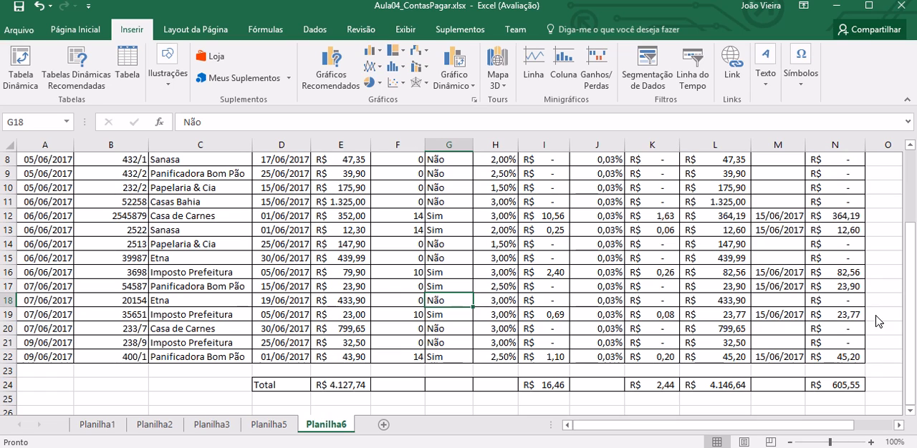
left_click_drag(907, 338, 908, 259)
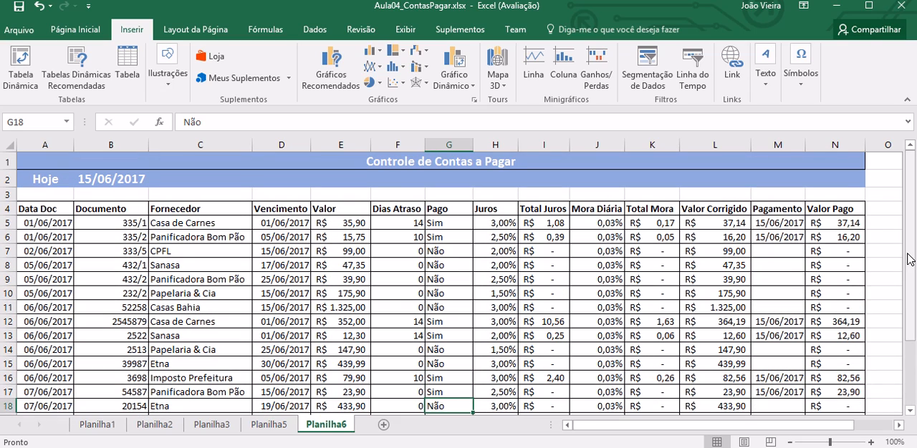